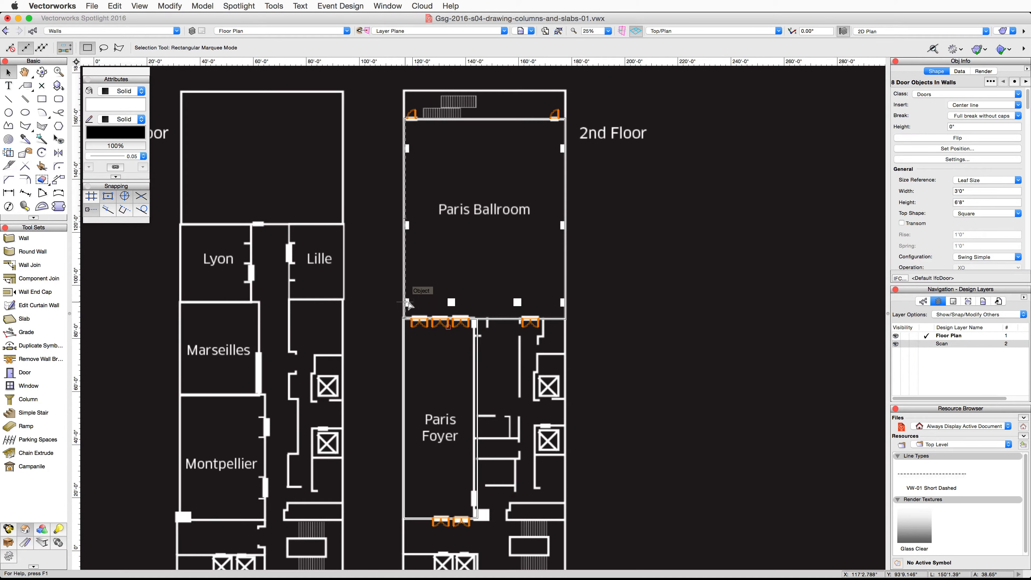
Draw a rectangle about 1'7" wide and 3'1" high over the scanned lower-left wall column in the Paris Ballroom.
{"action": "scroll", "coordinate": [401, 301], "scroll_direction": "up", "scroll_amount": 3}
{"action": "scroll", "coordinate": [401, 302], "scroll_direction": "up", "scroll_amount": 6}
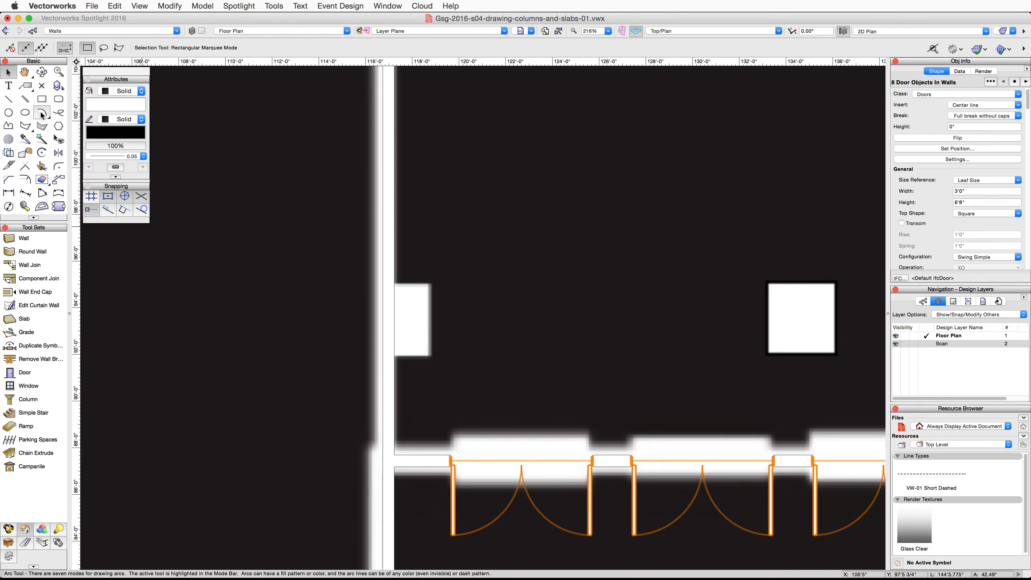
{"action": "left_click", "coordinate": [42, 99]}
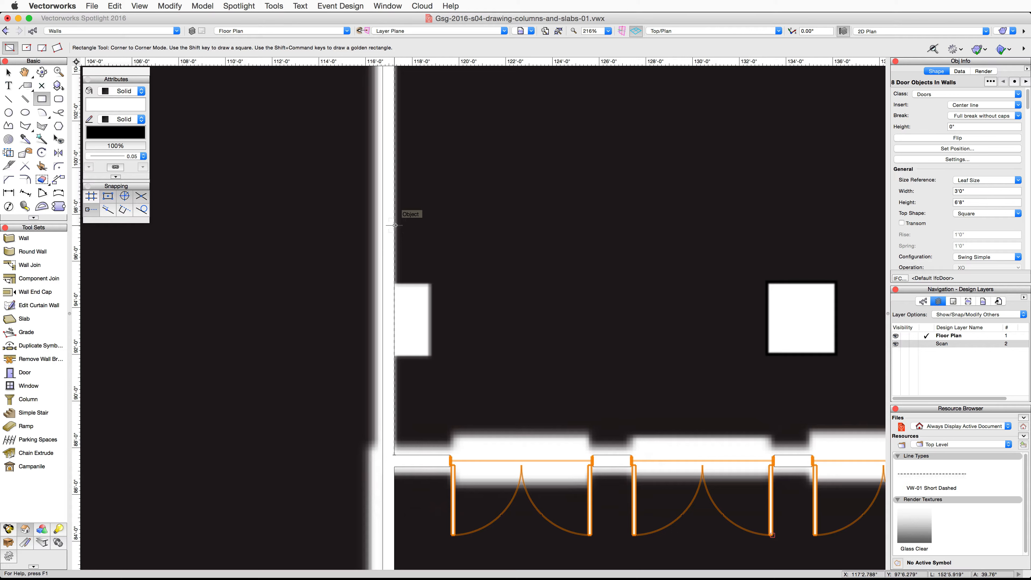
{"action": "left_click", "coordinate": [394, 283]}
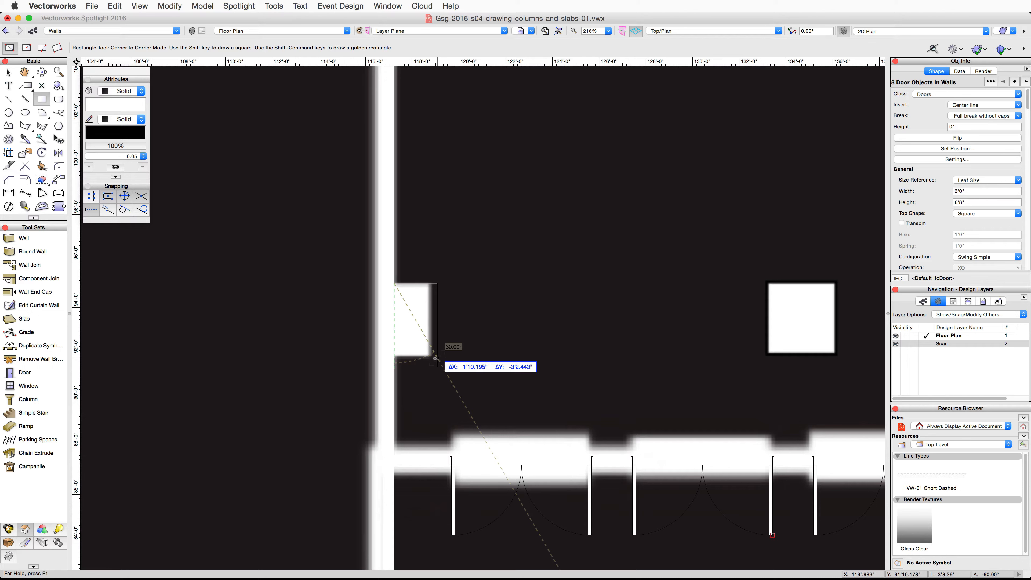
{"action": "scroll", "coordinate": [435, 358], "scroll_direction": "up", "scroll_amount": 5}
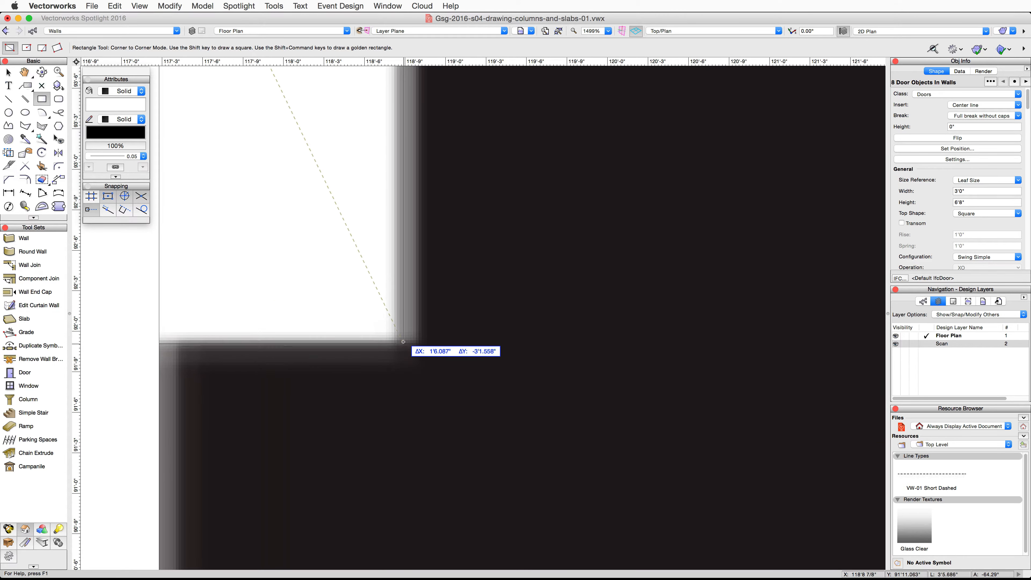
{"action": "left_click", "coordinate": [418, 339]}
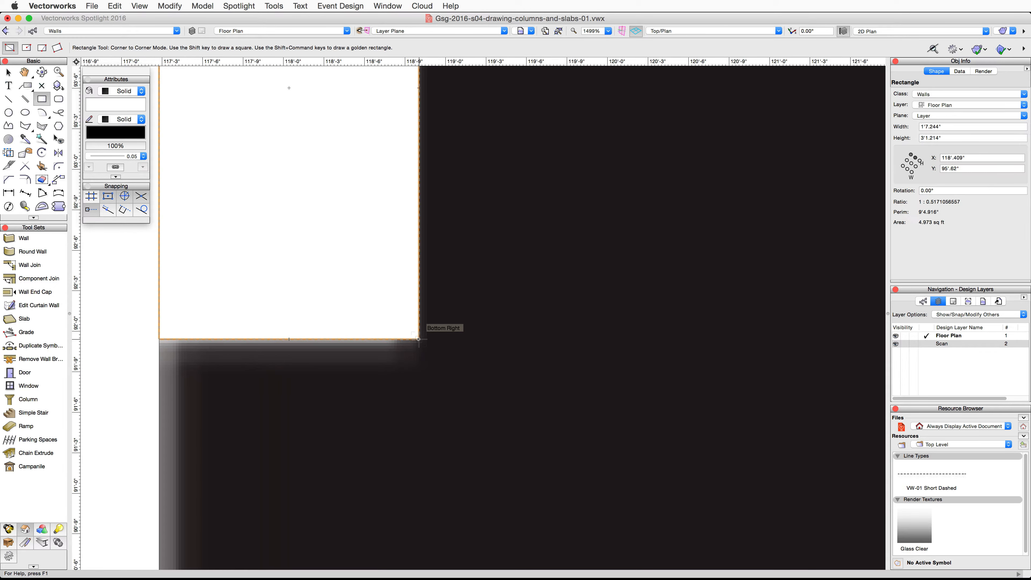
{"action": "scroll", "coordinate": [409, 332], "scroll_direction": "down", "scroll_amount": 4}
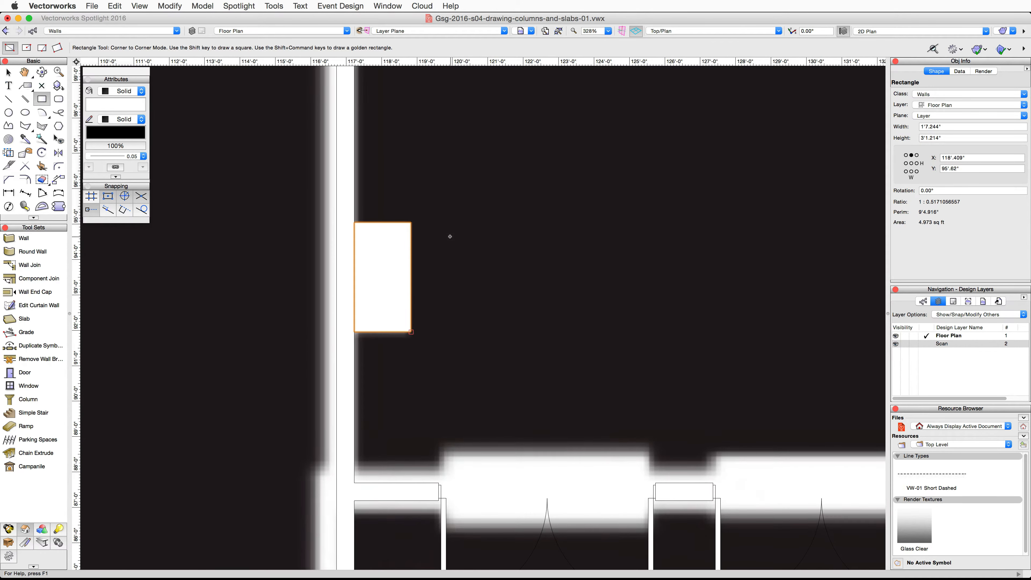
{"action": "middle_click_drag", "start_coordinate": [459, 256], "coordinate": [484, 305]}
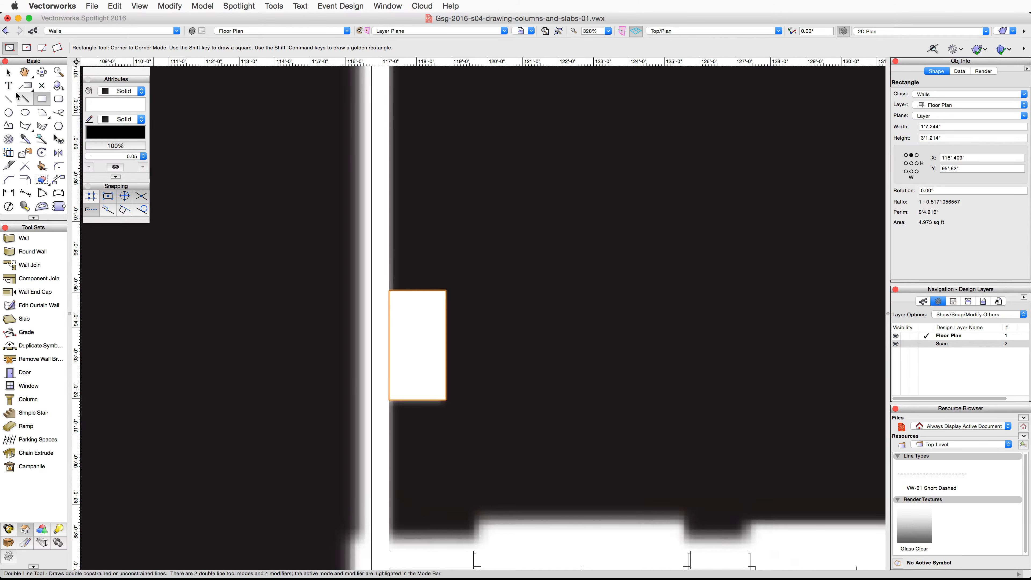
Disable interactive scaling for the Selection Tool and accept the mode change.
{"action": "left_click", "coordinate": [8, 73]}
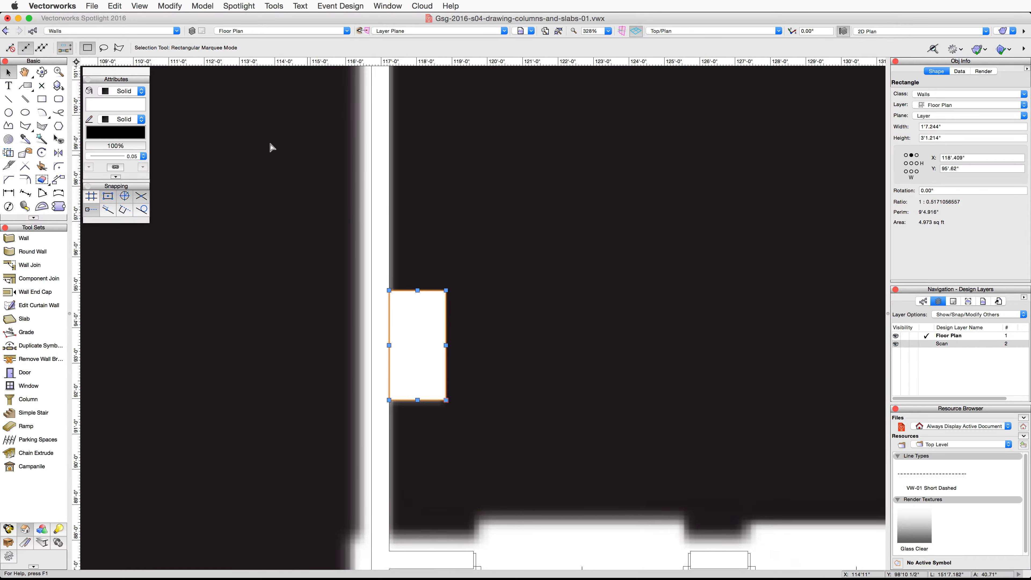
{"action": "left_click", "coordinate": [10, 48]}
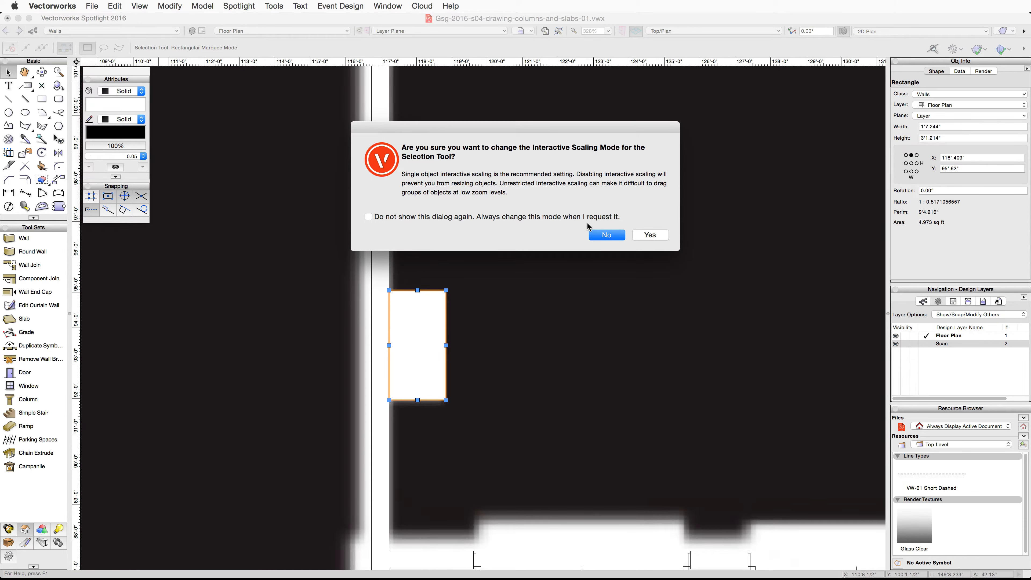
{"action": "left_click", "coordinate": [650, 235]}
Copy the column rectangle straight up the ballroom's left wall, aligning its top-left corner with the scanned middle column.
{"action": "scroll", "coordinate": [554, 246], "scroll_direction": "down", "scroll_amount": 3}
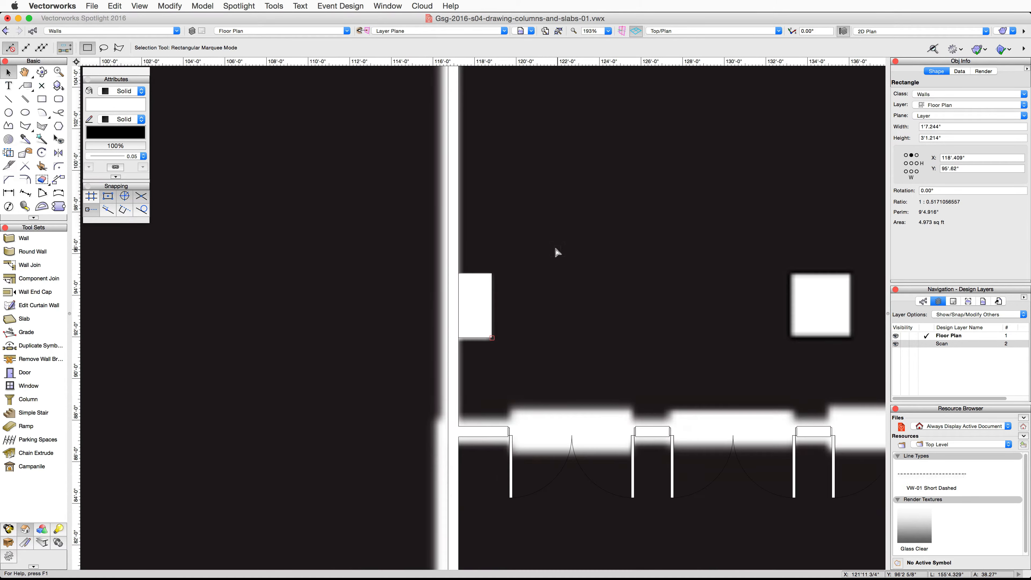
{"action": "scroll", "coordinate": [554, 245], "scroll_direction": "down", "scroll_amount": 1}
{"action": "middle_click_drag", "start_coordinate": [589, 223], "coordinate": [494, 364]}
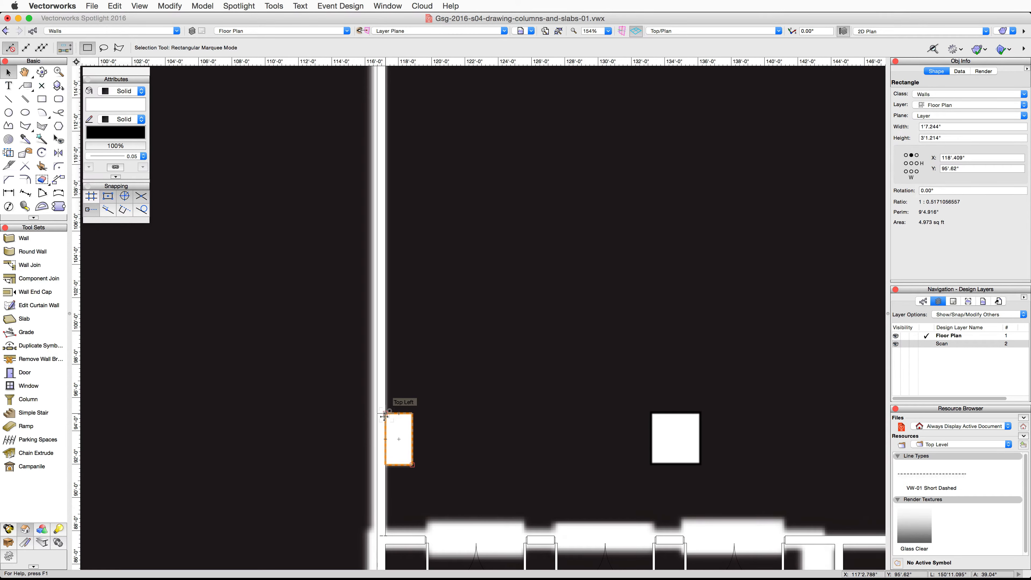
{"action": "left_click_drag", "start_coordinate": [384, 415], "coordinate": [403, 141]}
{"action": "scroll", "coordinate": [391, 257], "scroll_direction": "down", "scroll_amount": 3}
{"action": "middle_click_drag", "start_coordinate": [403, 140], "coordinate": [279, 401]}
{"action": "left_click_drag", "start_coordinate": [280, 401], "coordinate": [263, 320]}
{"action": "scroll", "coordinate": [264, 365], "scroll_direction": "up", "scroll_amount": 4}
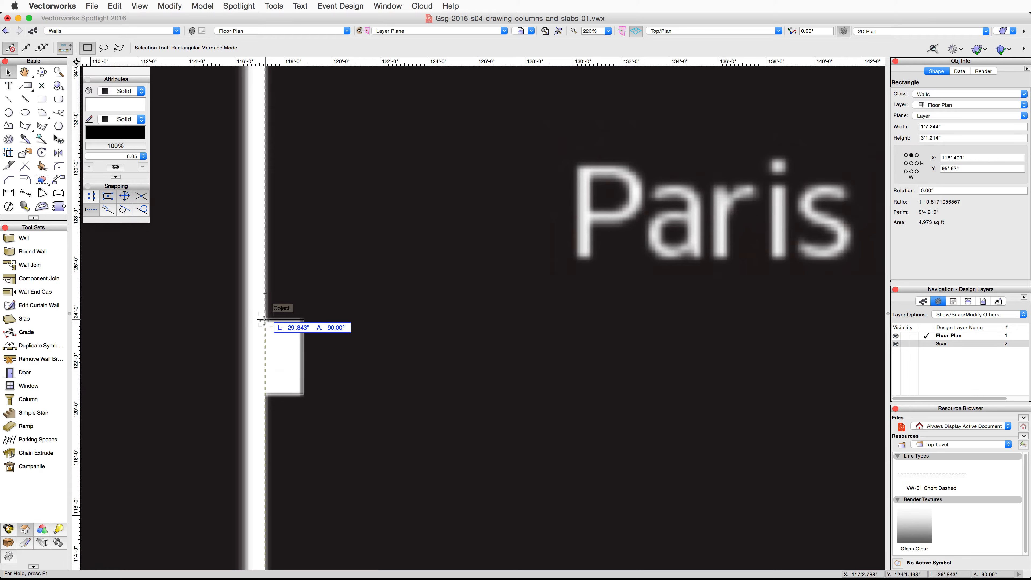
{"action": "key", "text": "ctrl+alt"}
{"action": "left_click_drag", "start_coordinate": [263, 321], "coordinate": [264, 321]}
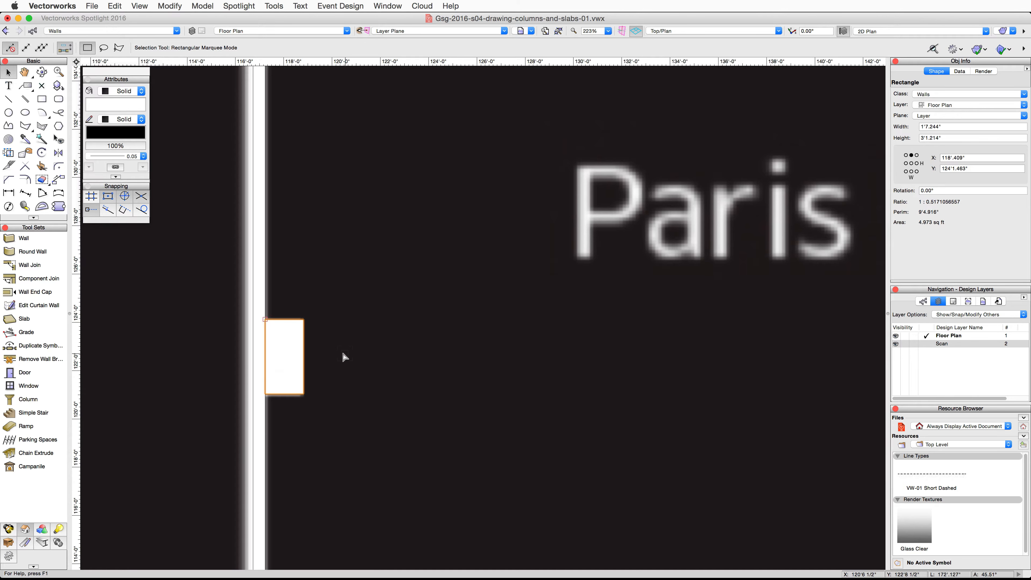
Copy the middle column rectangle up onto the uppermost scanned column of the left wall, and restore single object interactive scaling.
{"action": "scroll", "coordinate": [341, 350], "scroll_direction": "down", "scroll_amount": 5}
{"action": "key", "text": "space"}
{"action": "left_click_drag", "start_coordinate": [342, 452], "coordinate": [358, 141]}
{"action": "left_click", "coordinate": [356, 357]}
{"action": "left_click", "coordinate": [334, 376]}
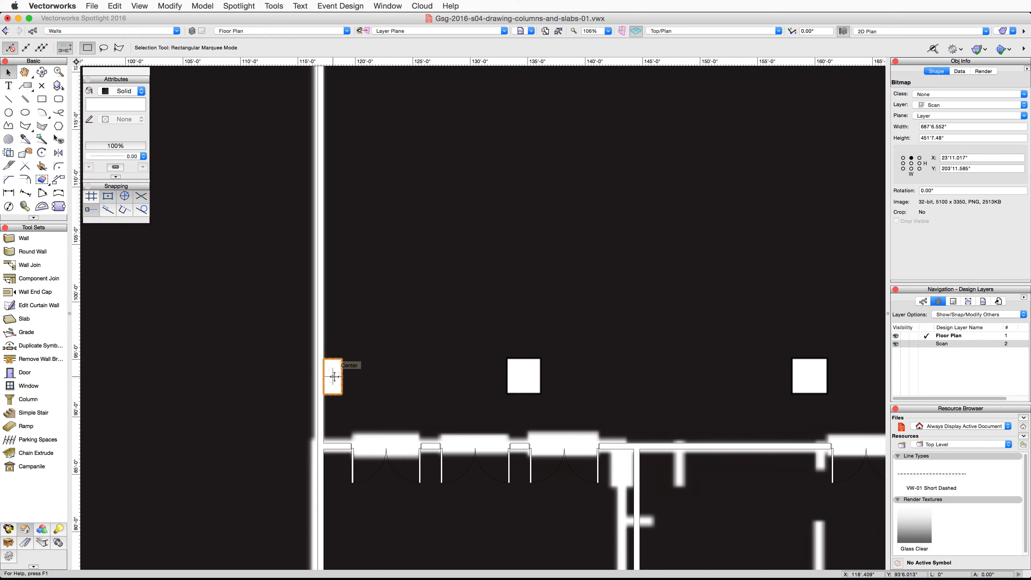
{"action": "scroll", "coordinate": [387, 214], "scroll_direction": "up", "scroll_amount": 10}
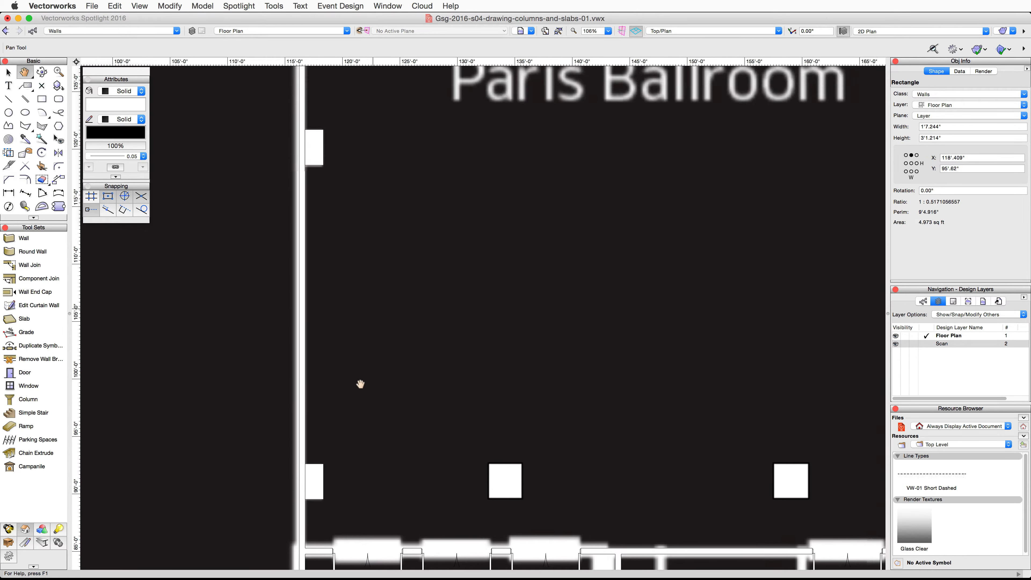
{"action": "left_click", "coordinate": [305, 313]}
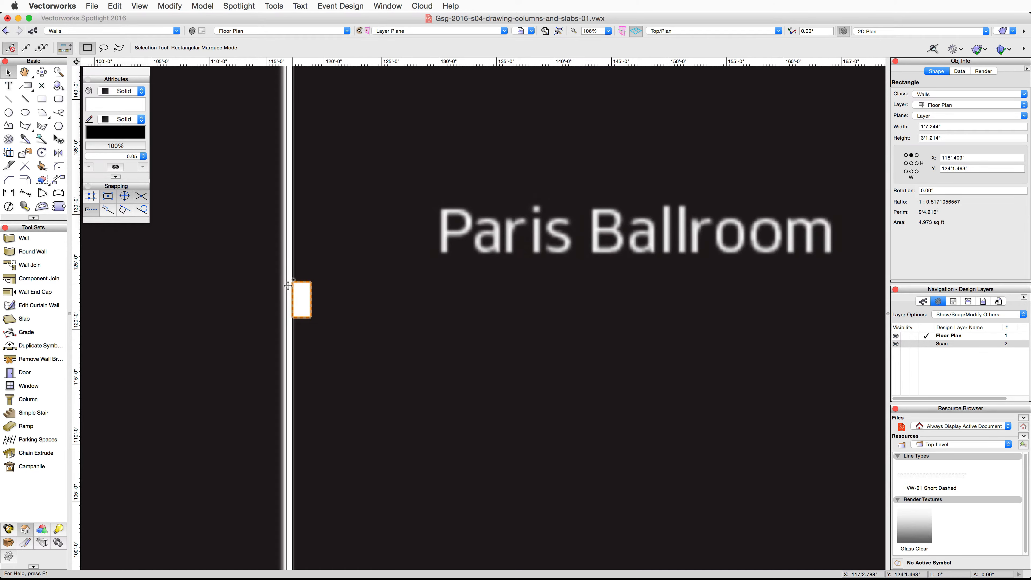
{"action": "mouse_move", "coordinate": [287, 285]}
{"action": "left_mouse_down"}
{"action": "mouse_move", "coordinate": [317, 122]}
{"action": "mouse_move", "coordinate": [273, 351]}
{"action": "mouse_move", "coordinate": [324, 433]}
{"action": "mouse_move", "coordinate": [322, 322]}
{"action": "mouse_move", "coordinate": [293, 277]}
{"action": "left_mouse_up"}
{"action": "key", "text": "space"}
{"action": "scroll", "coordinate": [296, 294], "scroll_direction": "up", "scroll_amount": 3}
{"action": "scroll", "coordinate": [295, 292], "scroll_direction": "up", "scroll_amount": 1}
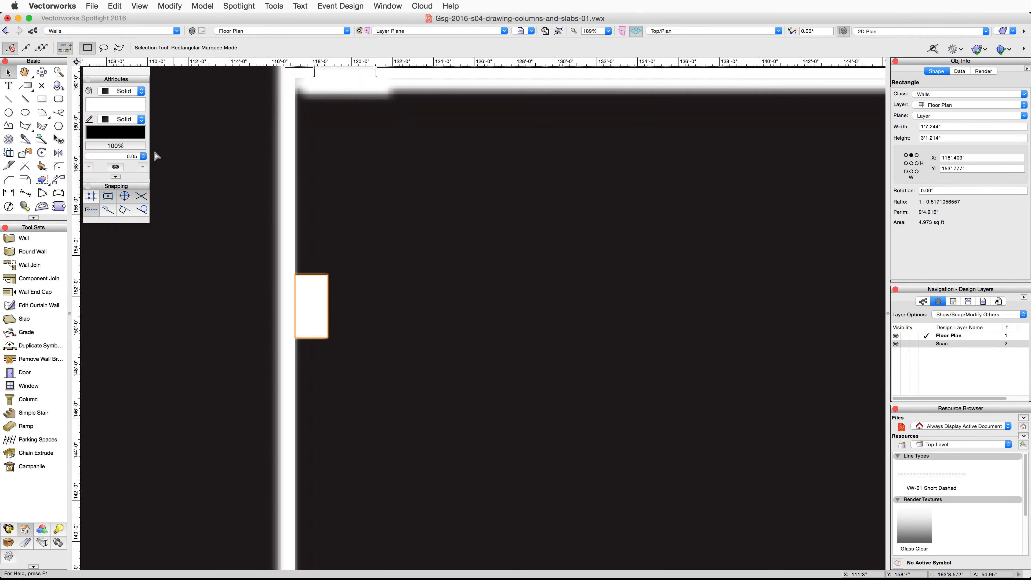
{"action": "left_click", "coordinate": [25, 48]}
Mirror duplicates of the three left-wall column rectangles to the right wall about a vertical axis through the ballroom's upper wall midpoint.
{"action": "key", "text": "shift"}
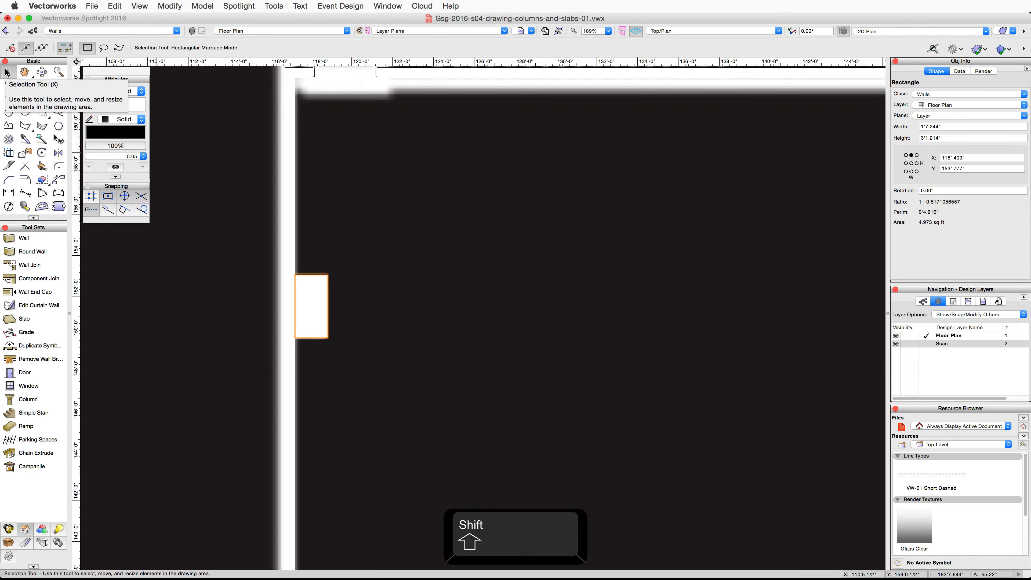
{"action": "scroll", "coordinate": [429, 395], "scroll_direction": "down", "scroll_amount": 5}
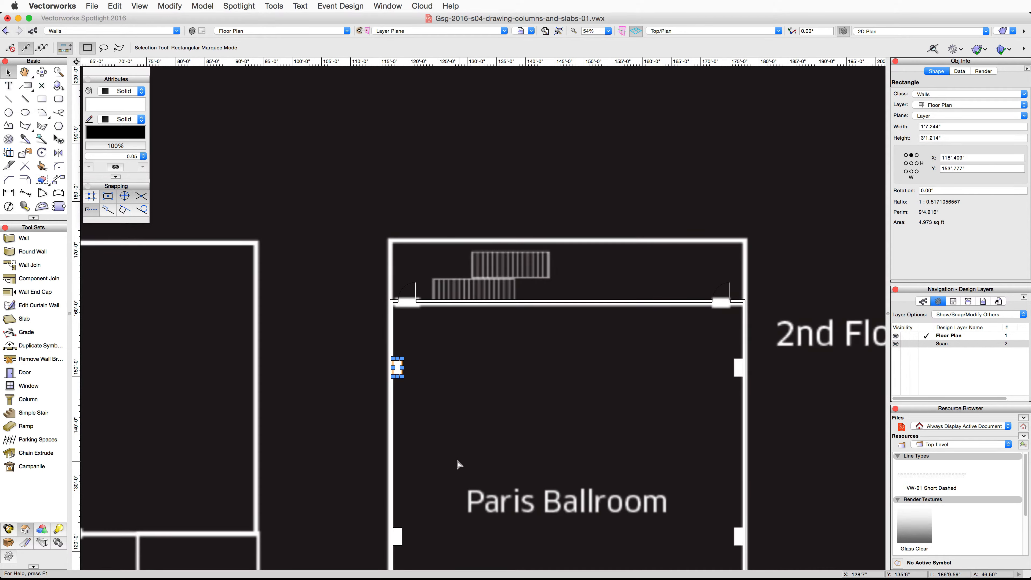
{"action": "middle_click_drag", "start_coordinate": [452, 425], "coordinate": [444, 214]}
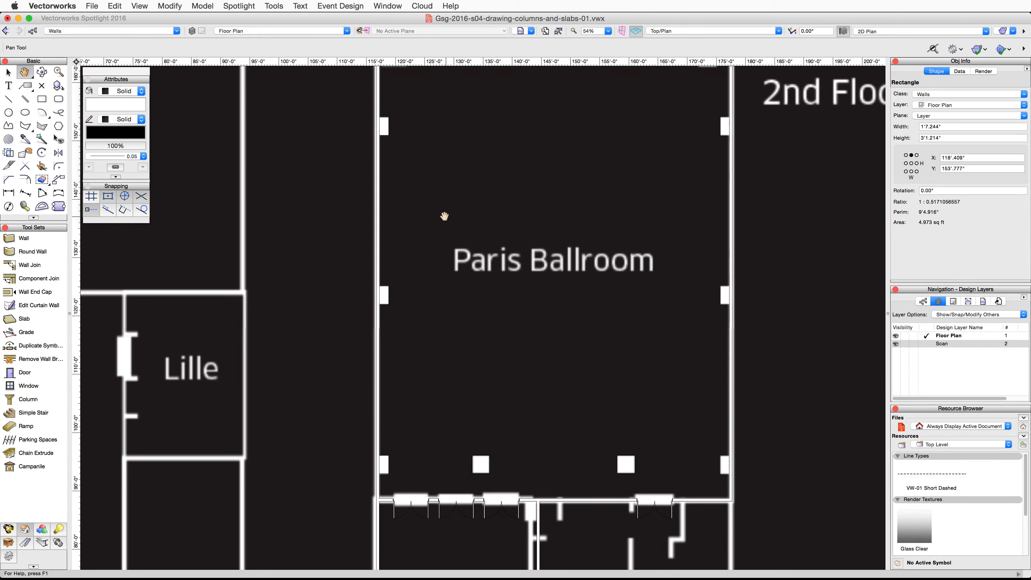
{"action": "left_click", "coordinate": [384, 291], "text": "shift"}
{"action": "left_click", "coordinate": [384, 461], "text": "shift"}
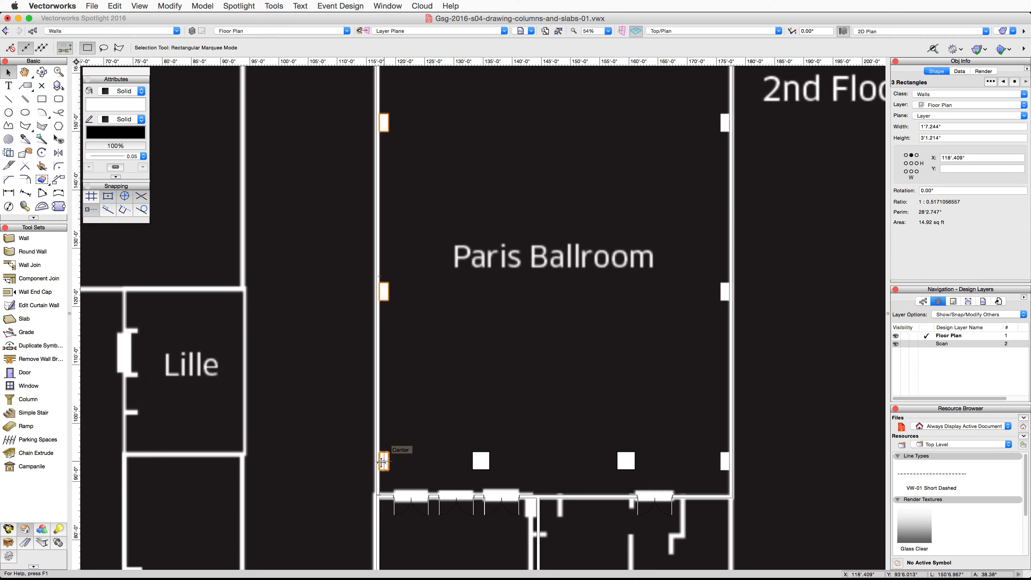
{"action": "left_click", "coordinate": [59, 154]}
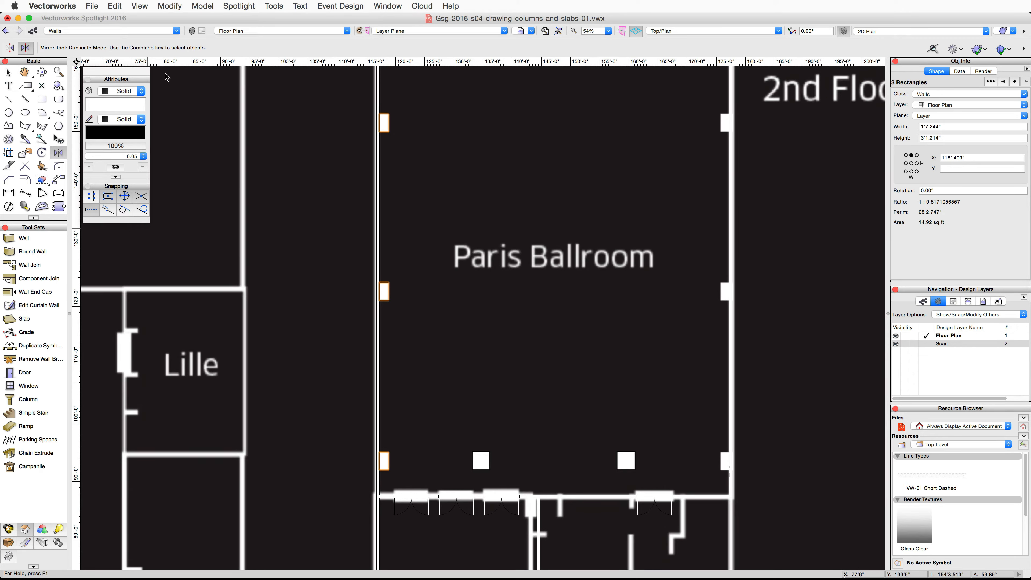
{"action": "middle_click_drag", "start_coordinate": [578, 179], "coordinate": [552, 328]}
{"action": "scroll", "coordinate": [538, 198], "scroll_direction": "up", "scroll_amount": 4}
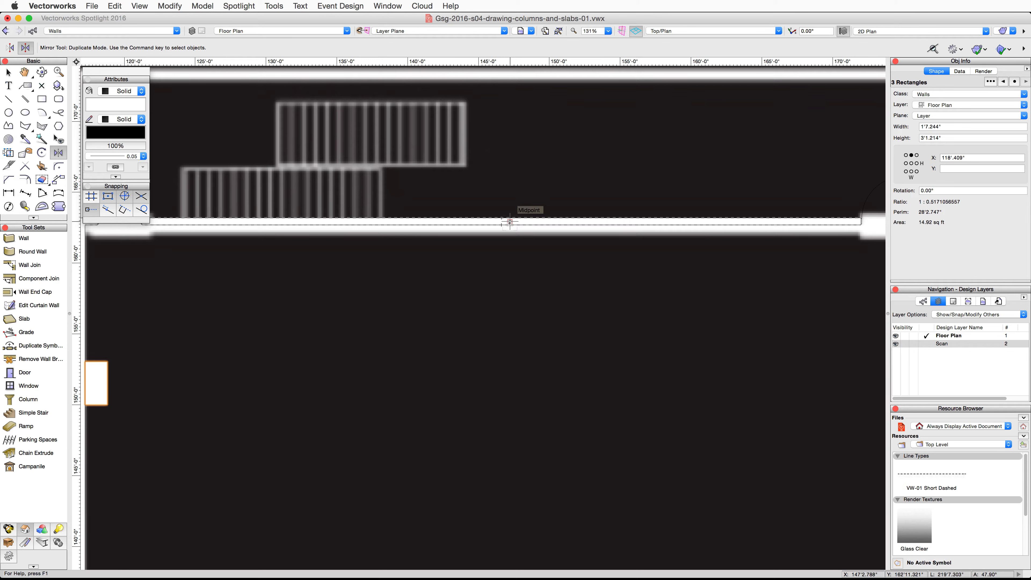
{"action": "left_click", "coordinate": [510, 222]}
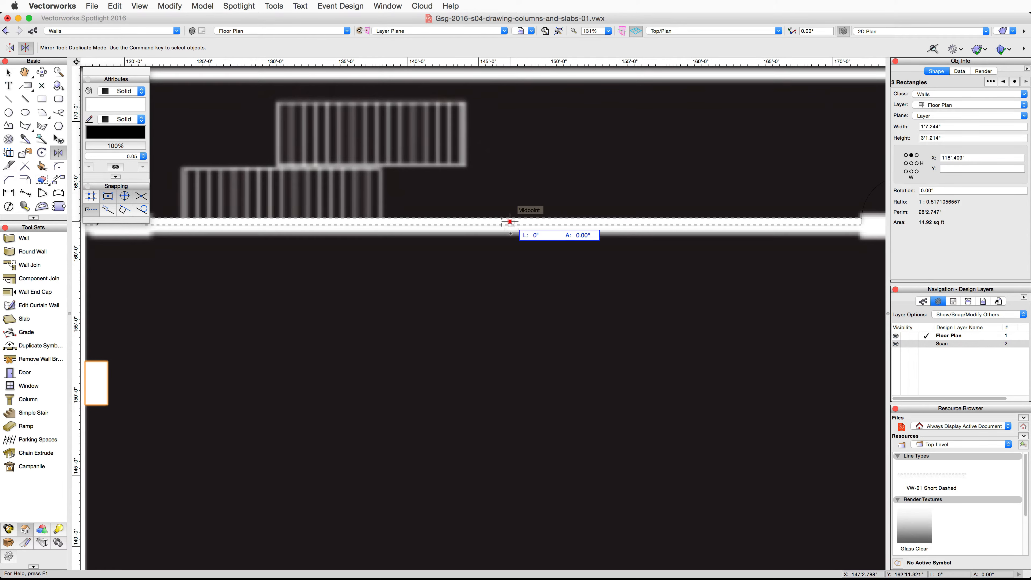
{"action": "scroll", "coordinate": [509, 365], "scroll_direction": "down", "scroll_amount": 3}
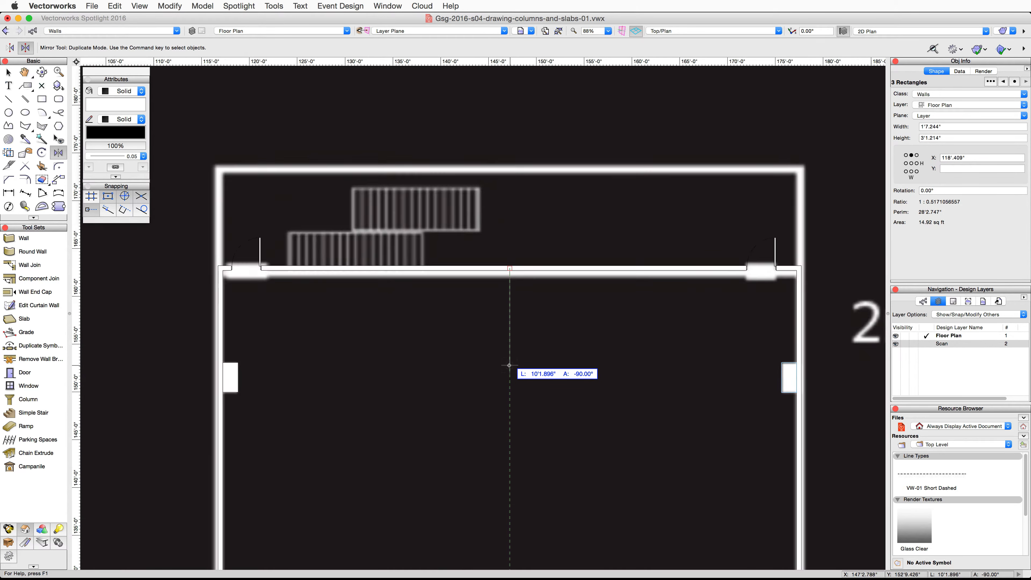
{"action": "scroll", "coordinate": [511, 388], "scroll_direction": "down", "scroll_amount": 4}
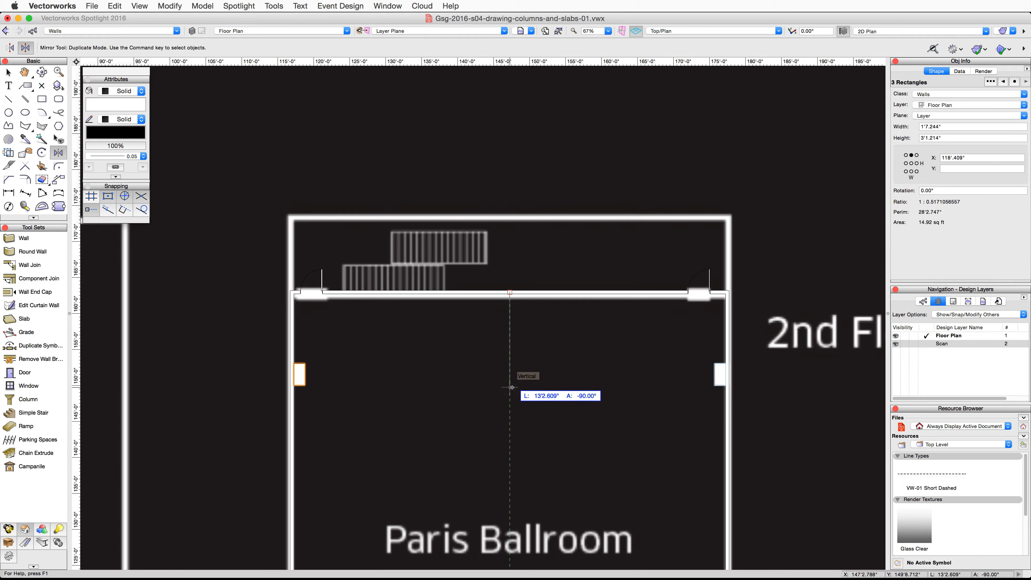
{"action": "left_click_drag", "start_coordinate": [538, 377], "coordinate": [505, 233]}
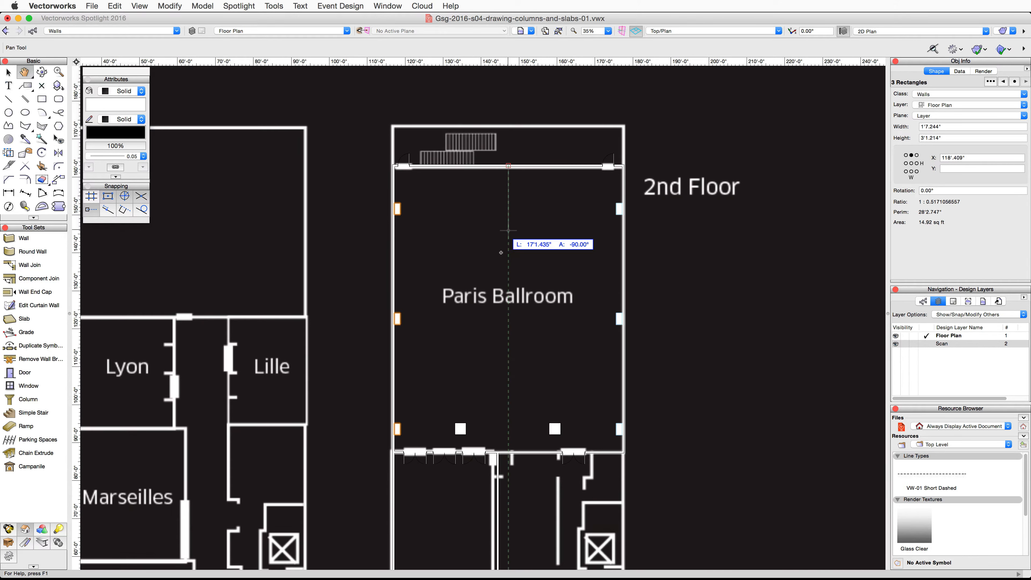
{"action": "left_click", "coordinate": [507, 308]}
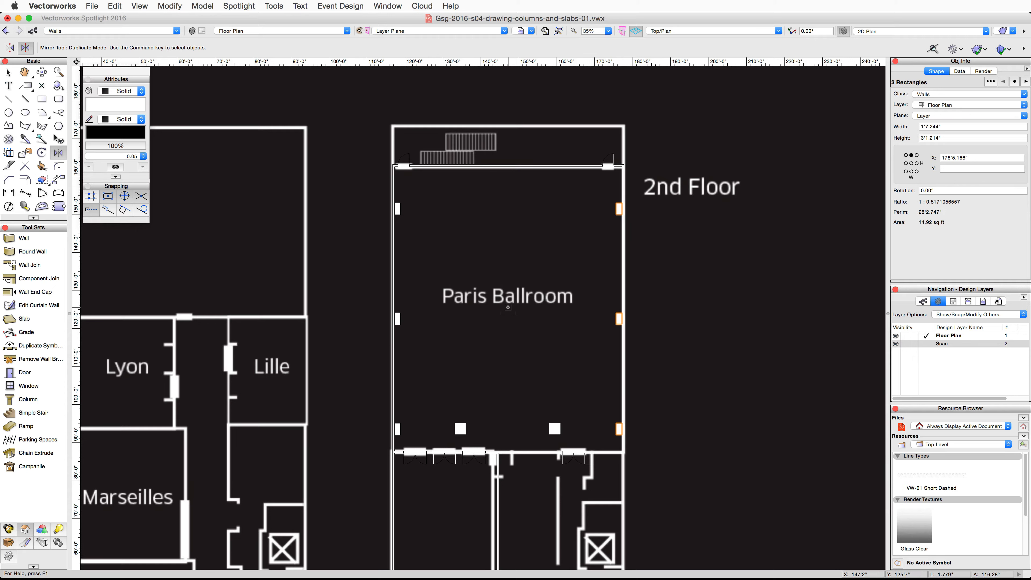
Create wall projections from the three left-wall column rectangles and their adjoining wall, using the object 3D attributes.
{"action": "key", "text": "x"}
{"action": "left_click", "coordinate": [487, 276]}
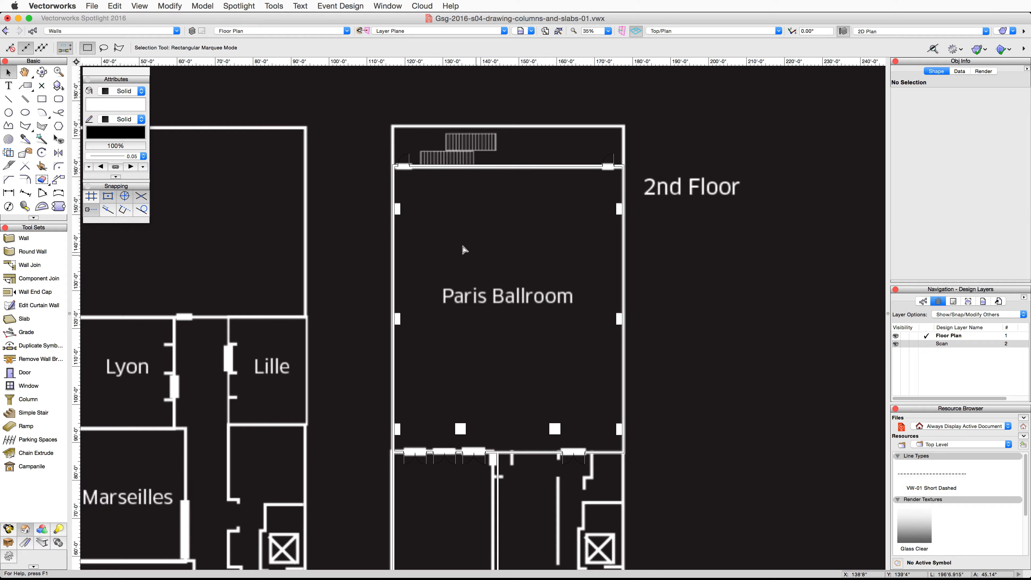
{"action": "left_click", "coordinate": [397, 208]}
{"action": "left_click", "coordinate": [397, 318], "text": "shift"}
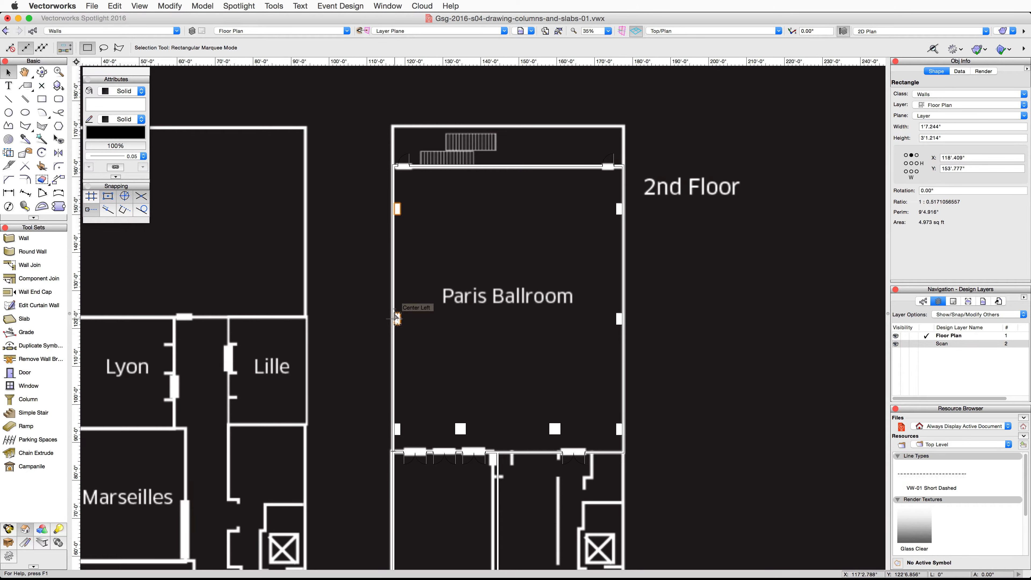
{"action": "left_click", "coordinate": [393, 398], "text": "shift"}
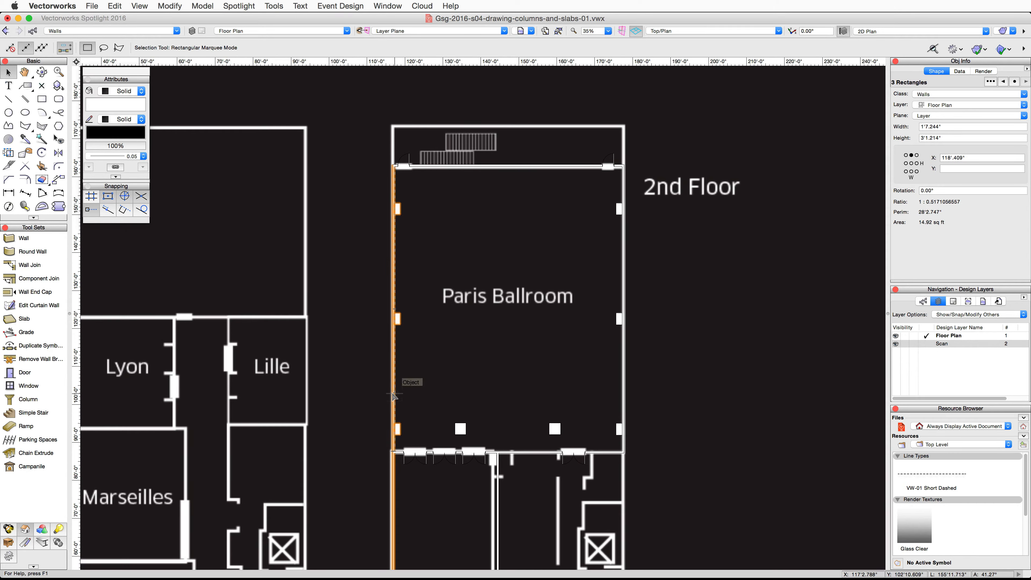
{"action": "left_click", "coordinate": [243, 7]}
{"action": "mouse_move", "coordinate": [279, 138]}
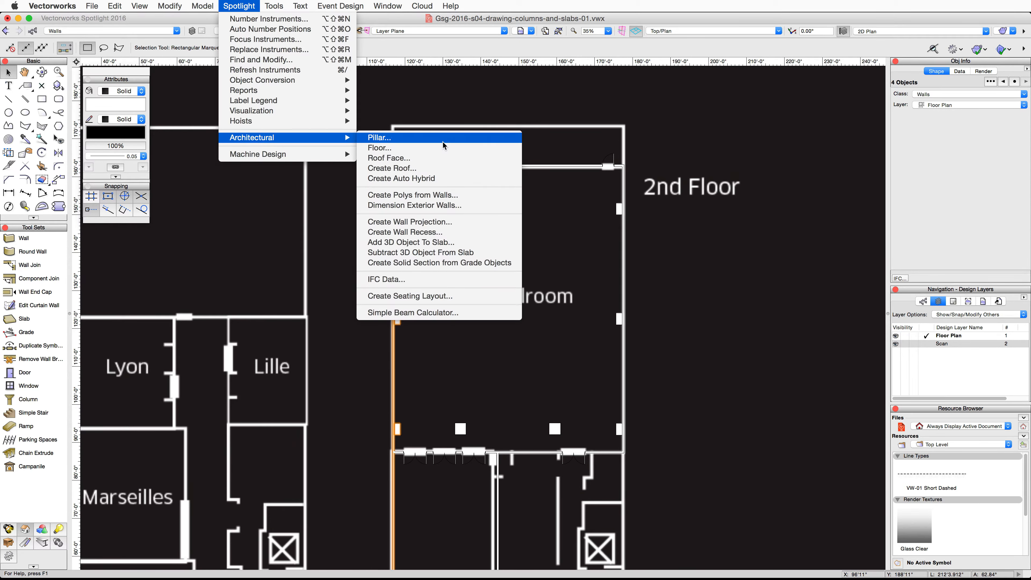
{"action": "left_click", "coordinate": [459, 222]}
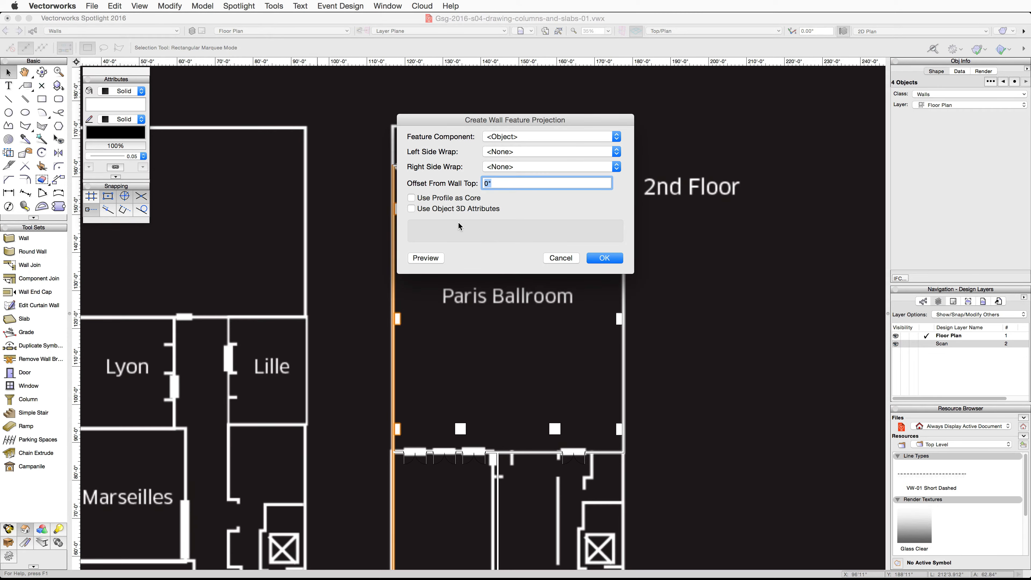
{"action": "left_click", "coordinate": [410, 208]}
{"action": "left_click", "coordinate": [604, 259]}
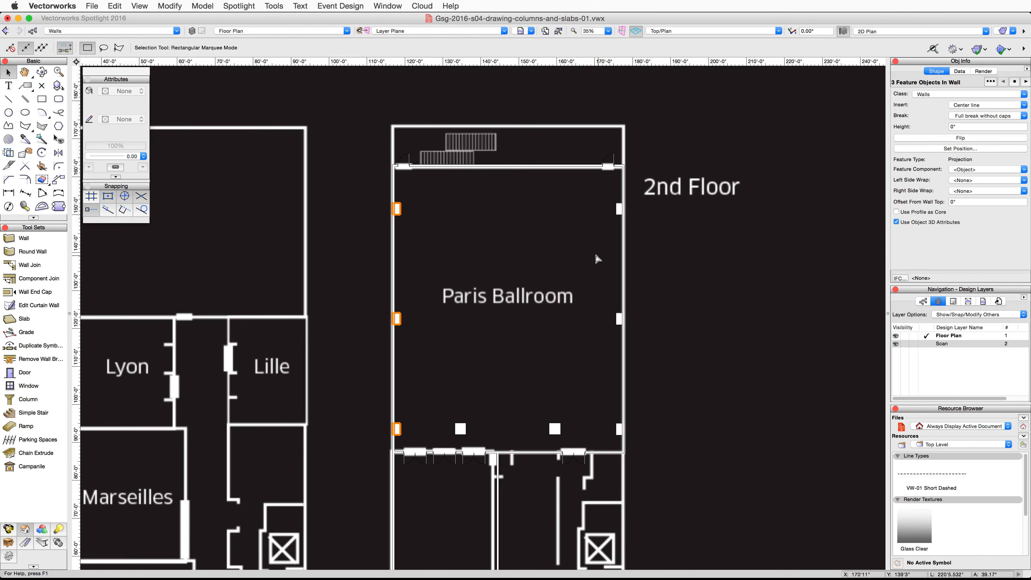
Create wall projections from the three right-wall column rectangles and their adjoining wall, using the object 3D attributes.
{"action": "left_click", "coordinate": [615, 211]}
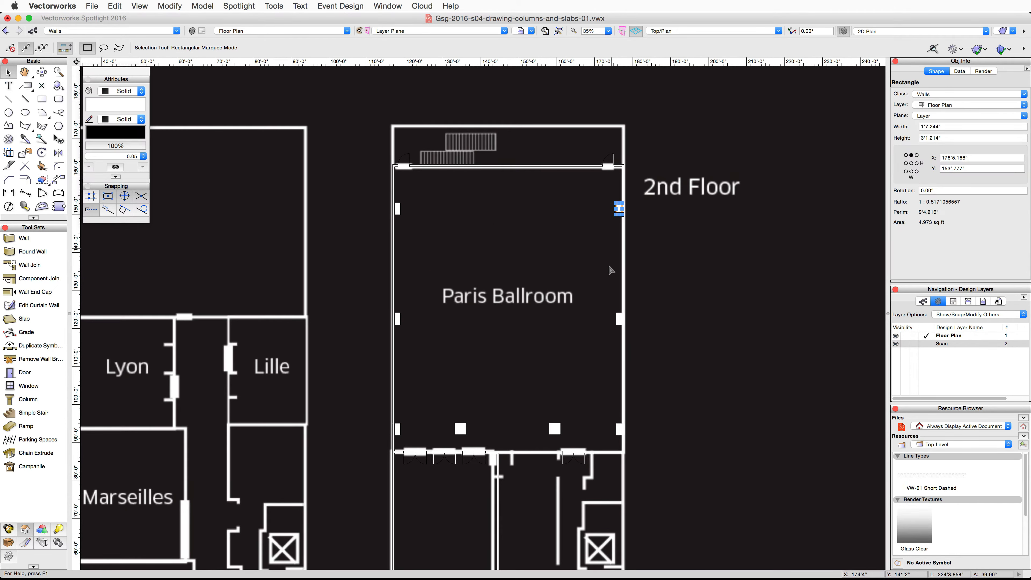
{"action": "left_click", "coordinate": [618, 318], "text": "shift"}
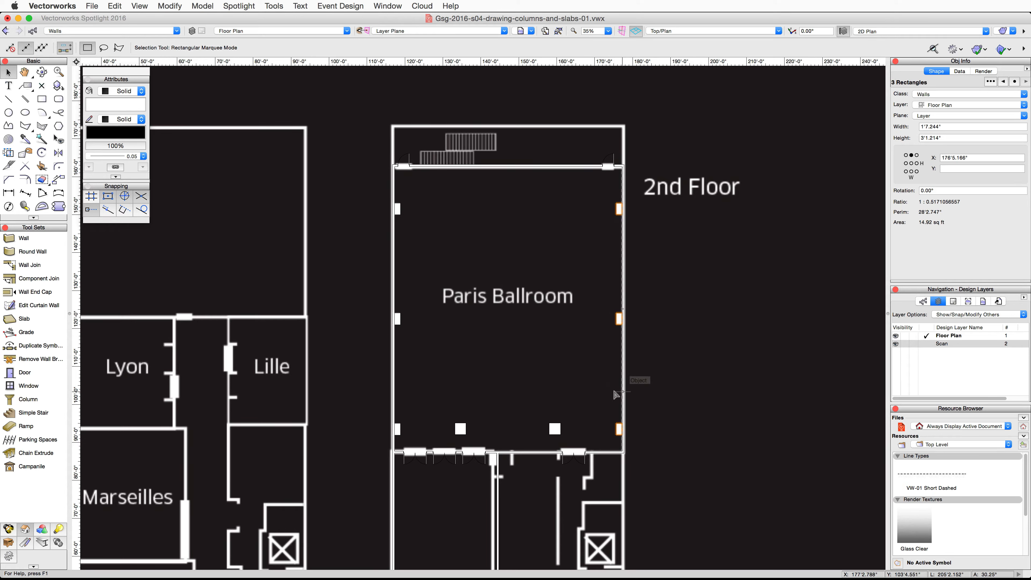
{"action": "left_click", "coordinate": [622, 379], "text": "shift"}
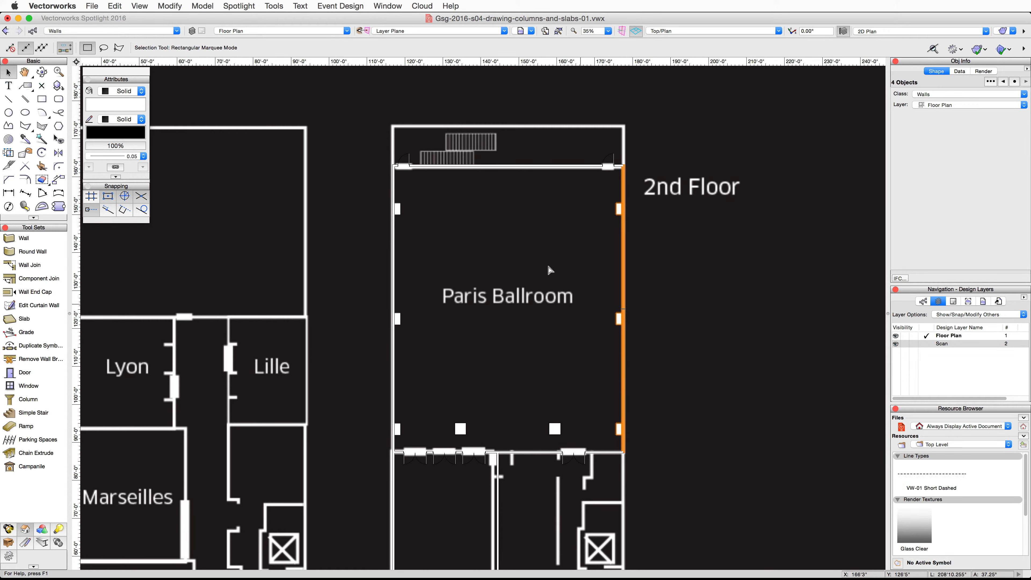
{"action": "left_click", "coordinate": [245, 5]}
{"action": "mouse_move", "coordinate": [284, 138]}
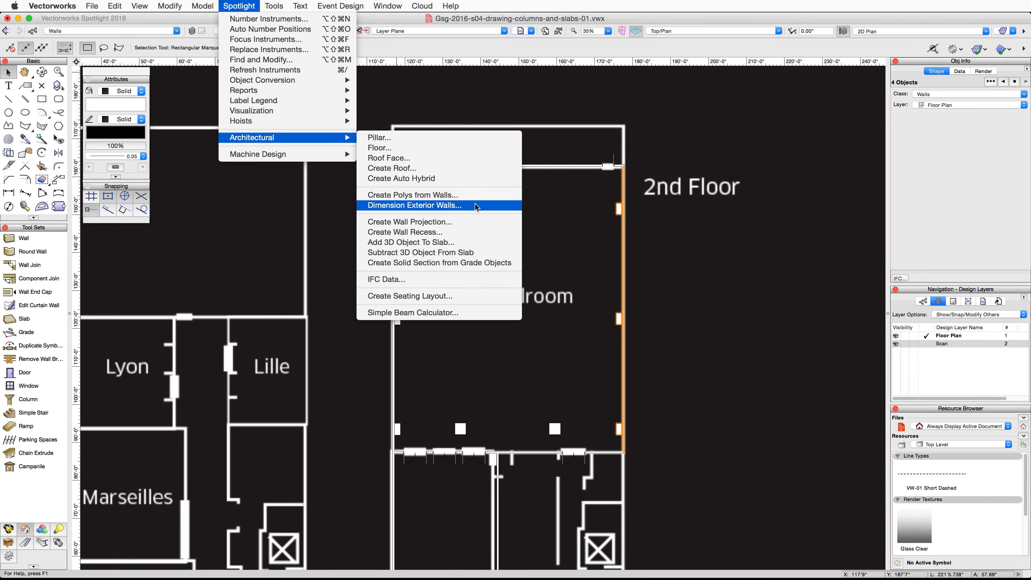
{"action": "left_click", "coordinate": [410, 224]}
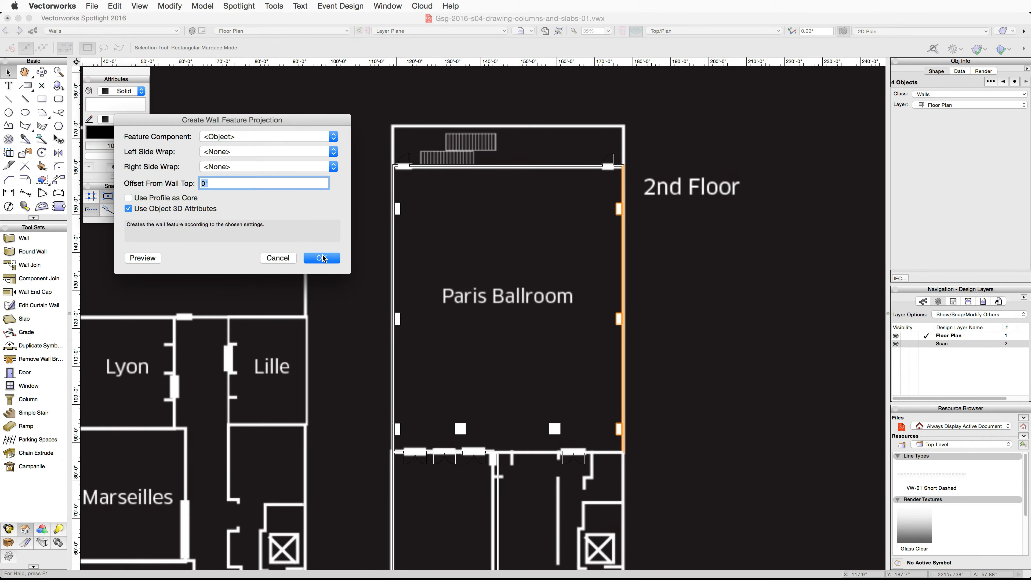
{"action": "left_click", "coordinate": [327, 259]}
Examine the ballroom's wall projections from several angles in an OpenGL right isometric view, and return to the Top/Plan view.
{"action": "left_click", "coordinate": [685, 34]}
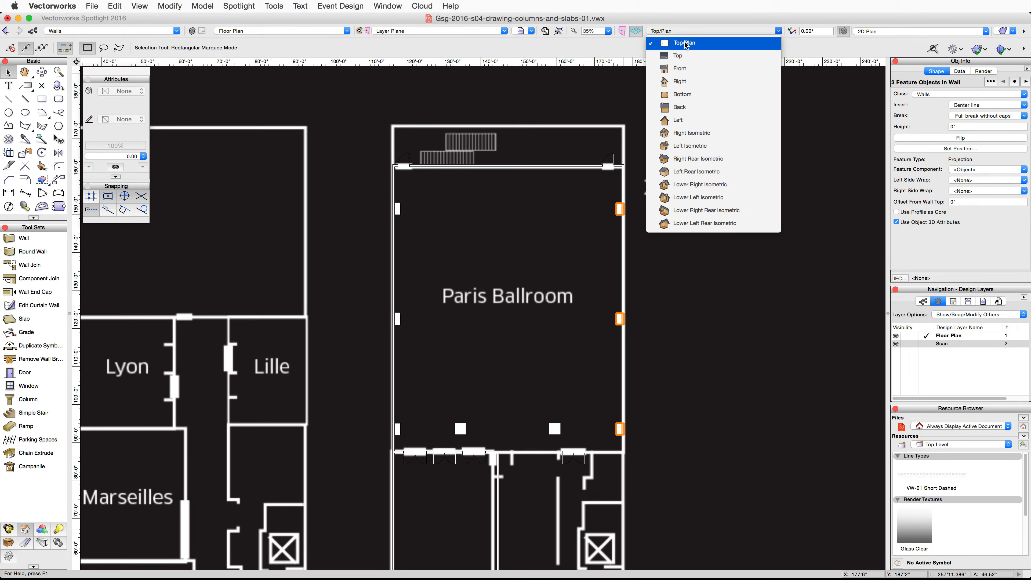
{"action": "left_click", "coordinate": [686, 134]}
{"action": "left_click", "coordinate": [1008, 31]}
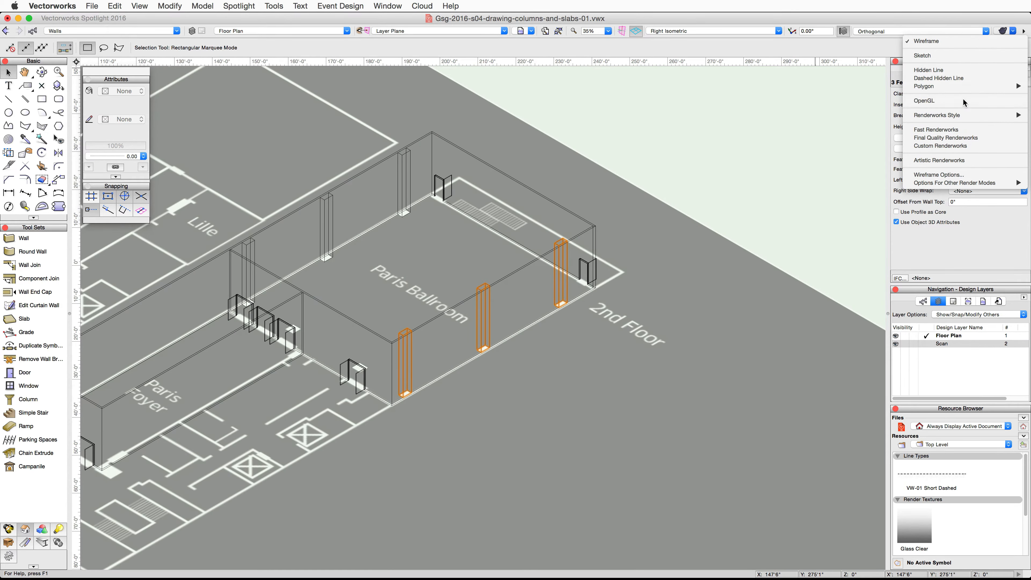
{"action": "left_click", "coordinate": [964, 100]}
{"action": "left_click", "coordinate": [41, 72]}
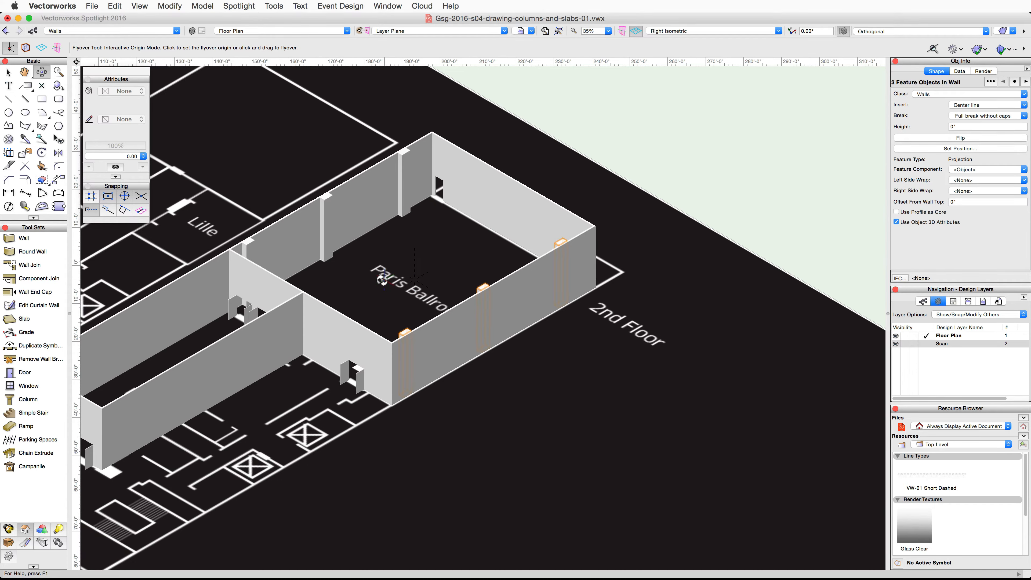
{"action": "left_click_drag", "start_coordinate": [375, 283], "coordinate": [323, 214]}
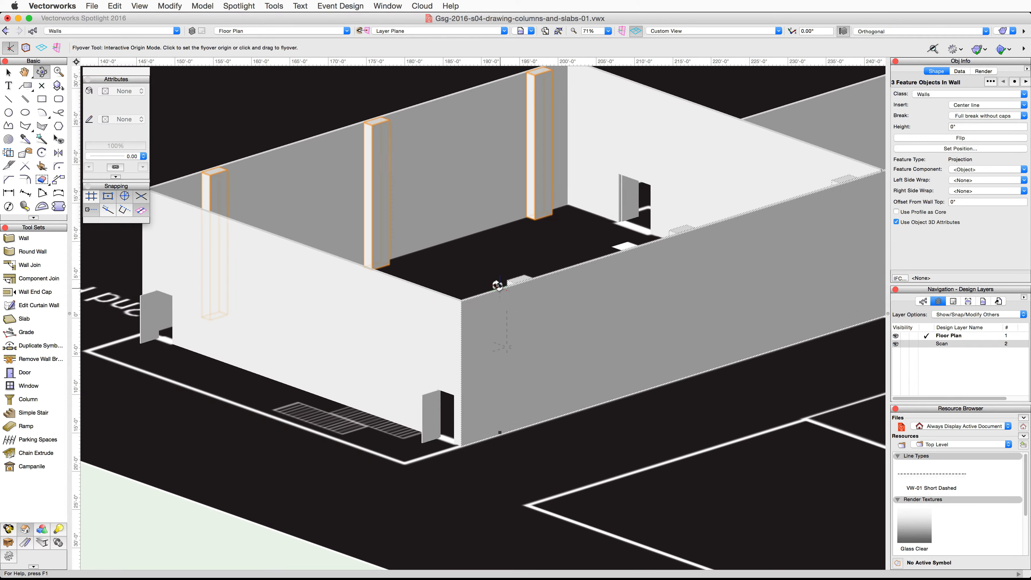
{"action": "left_click_drag", "start_coordinate": [477, 274], "coordinate": [434, 284]}
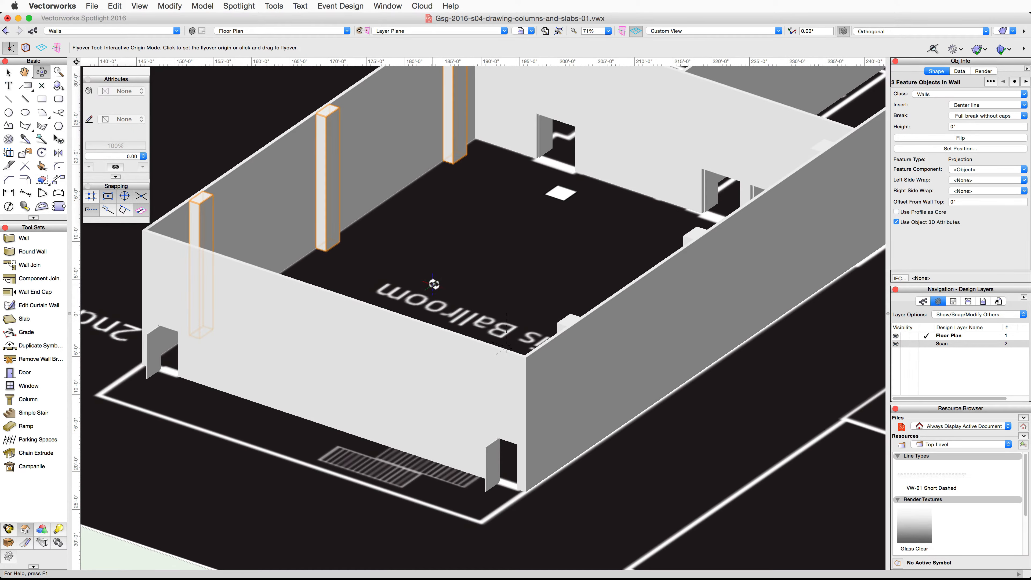
{"action": "left_click", "coordinate": [778, 31]}
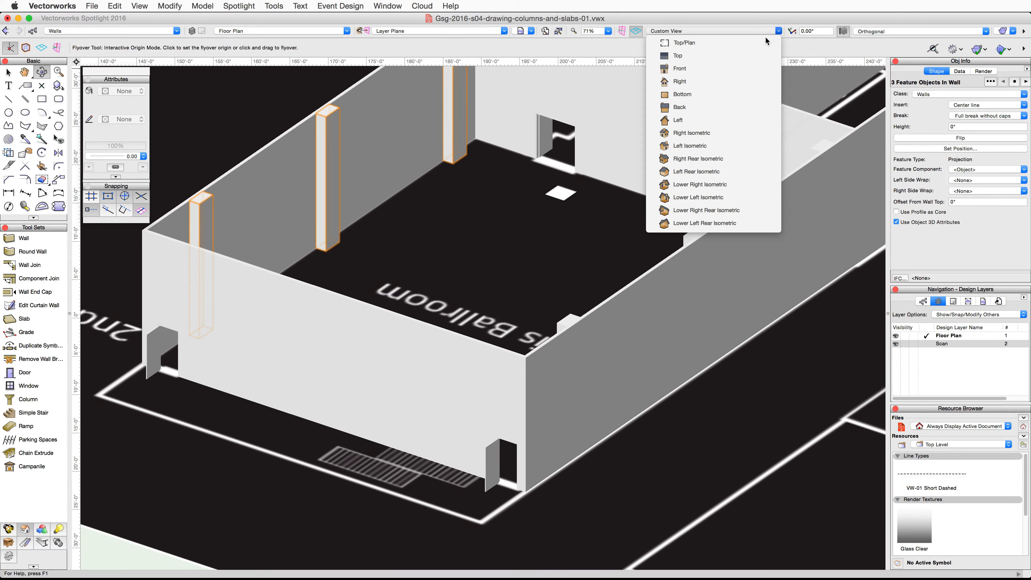
{"action": "left_click", "coordinate": [763, 39]}
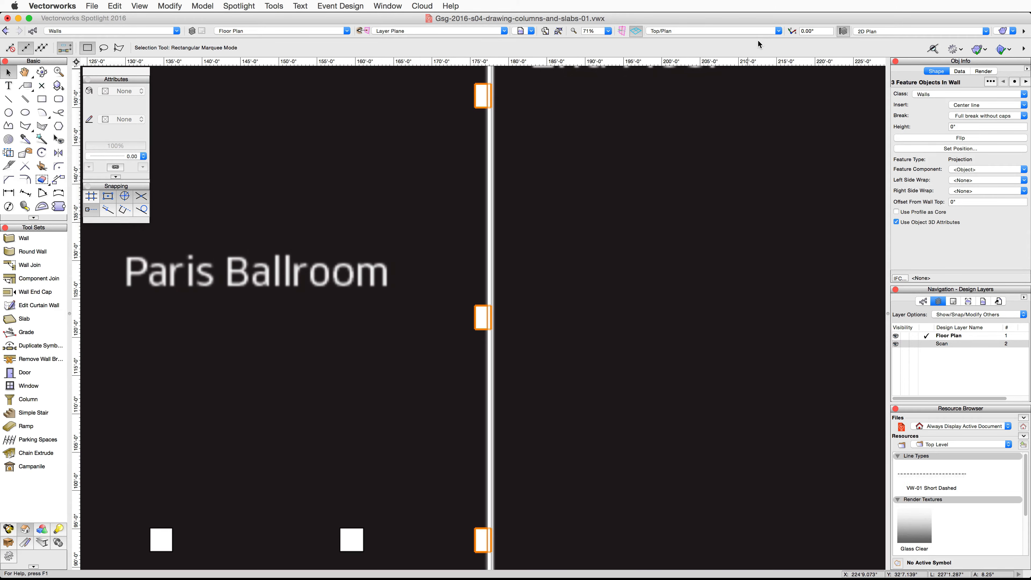
Create a new class named Columns and make it the active class.
{"action": "key", "text": "h"}
{"action": "left_click_drag", "start_coordinate": [283, 380], "coordinate": [408, 234]}
{"action": "key", "text": "x"}
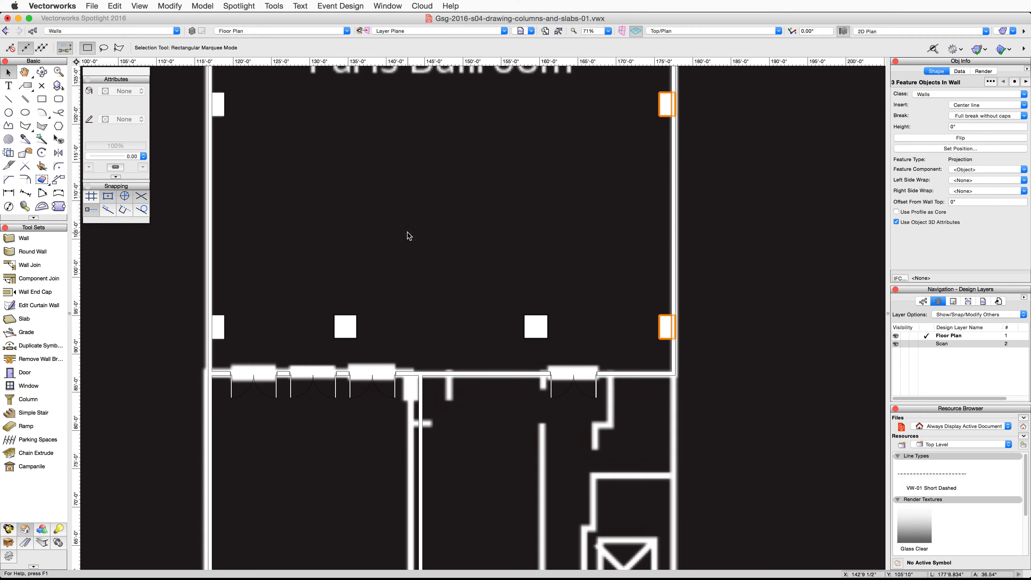
{"action": "left_click", "coordinate": [176, 31]}
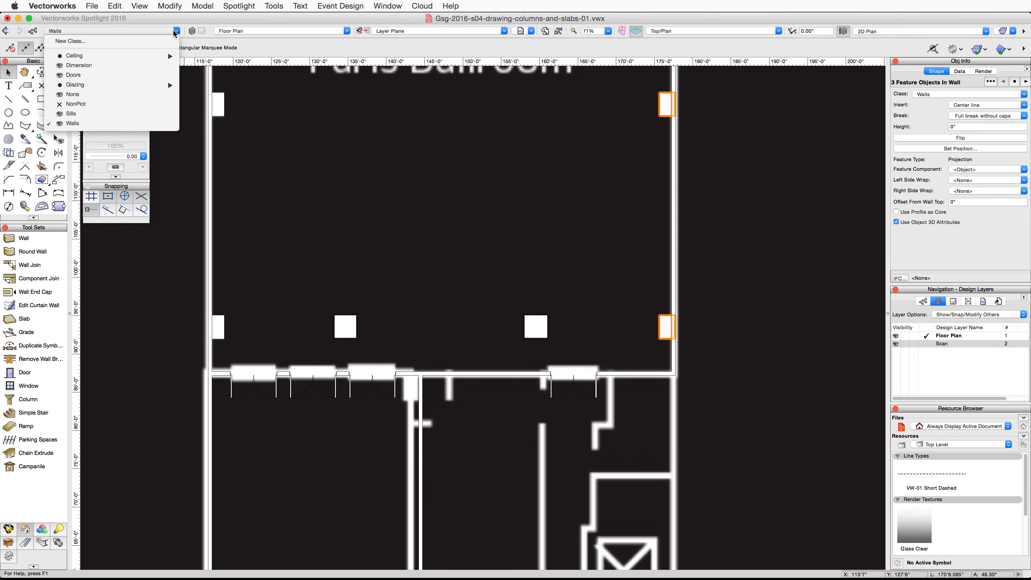
{"action": "left_click", "coordinate": [172, 43]}
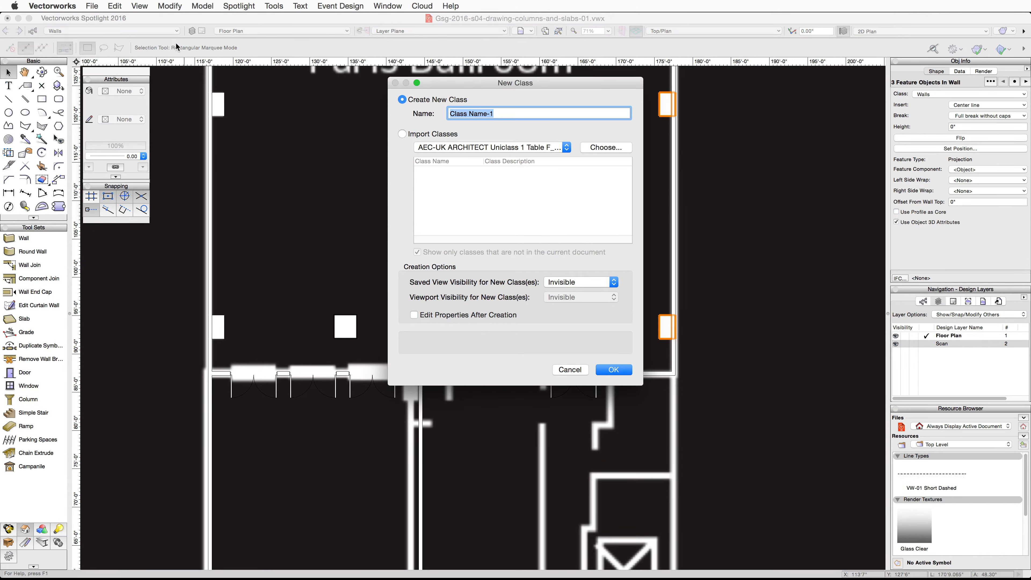
{"action": "type", "text": "Columns"}
{"action": "left_click", "coordinate": [603, 373]}
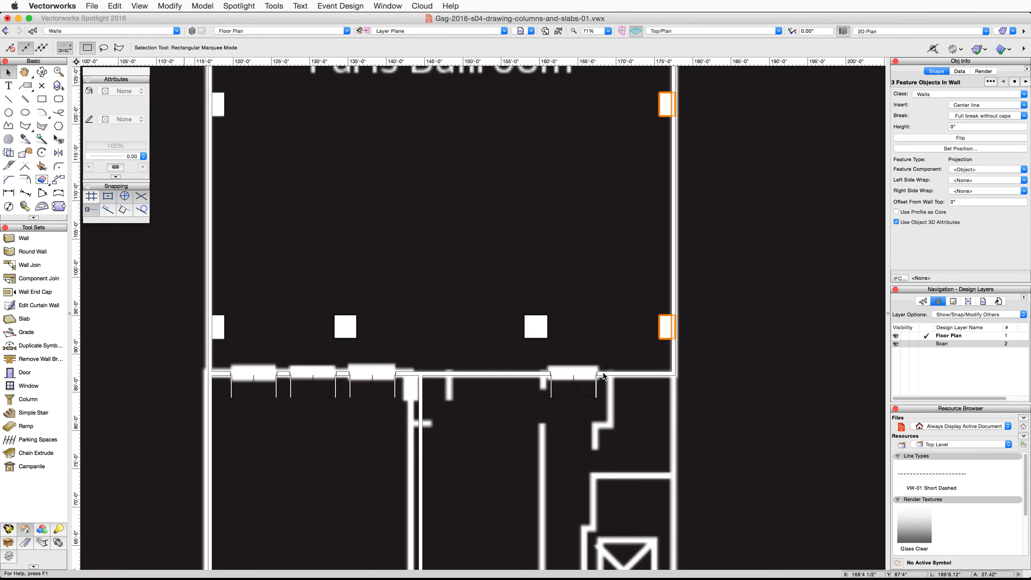
{"action": "left_click", "coordinate": [173, 31]}
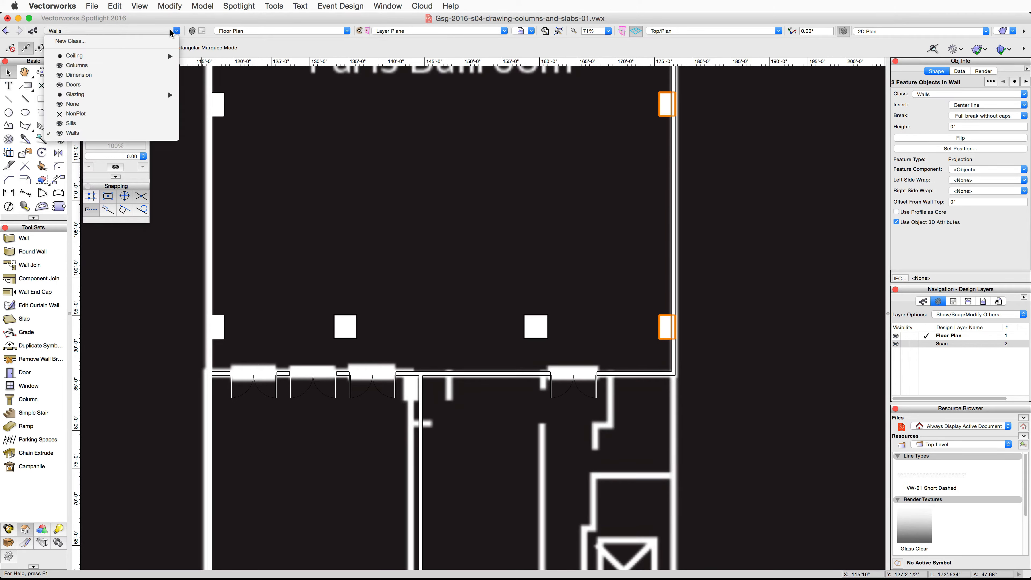
{"action": "left_click", "coordinate": [157, 65]}
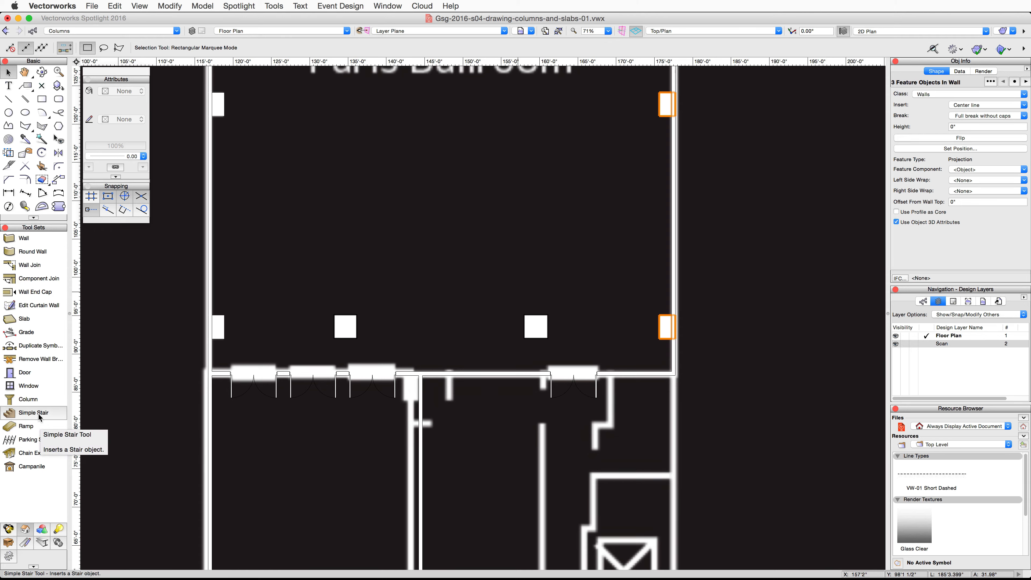
Configure the Column tool with a 20' height and a shaft 2'10" wide and 2'10" deep.
{"action": "left_click", "coordinate": [37, 400]}
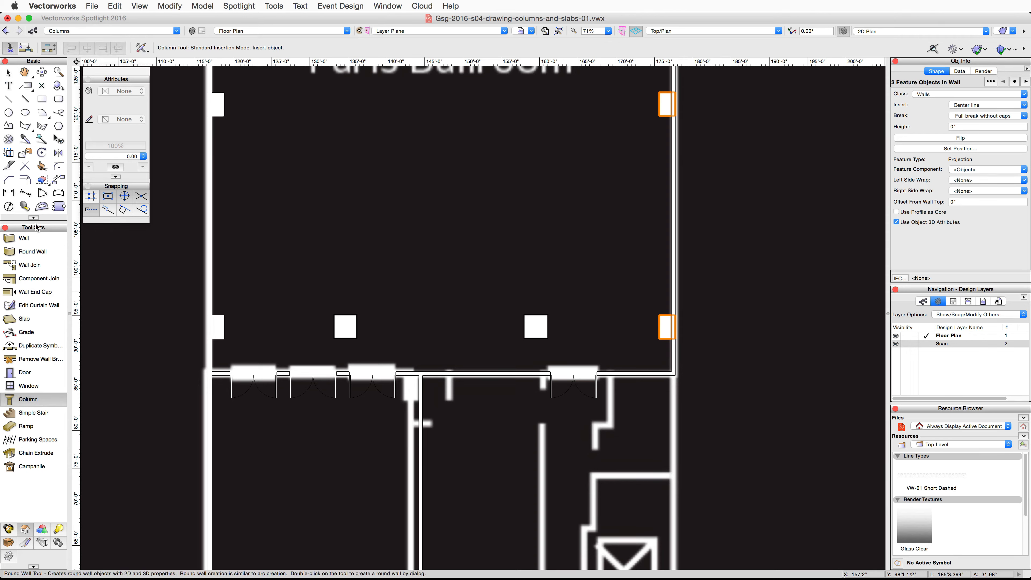
{"action": "left_click", "coordinate": [142, 47]}
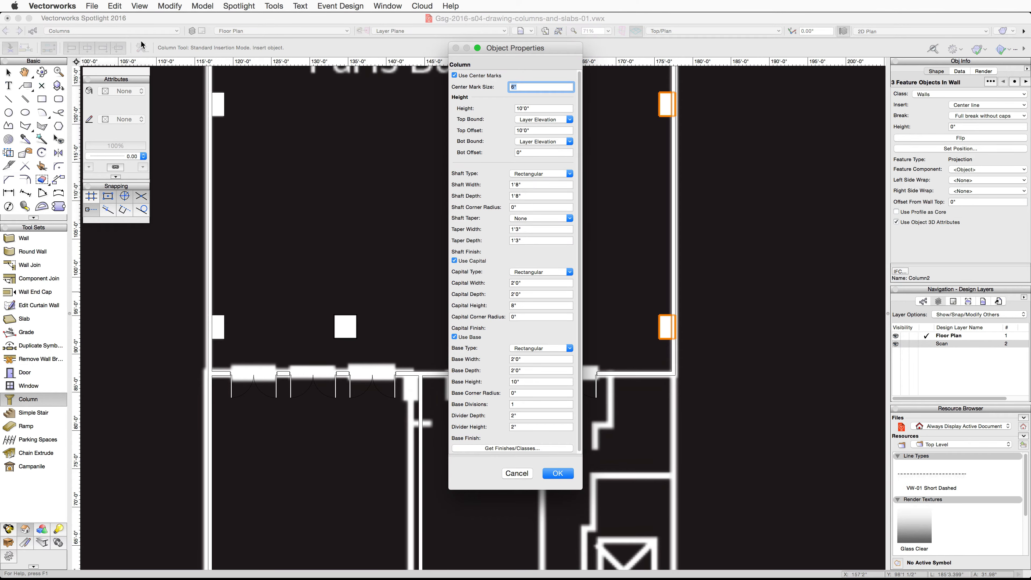
{"action": "key", "text": "Tab"}
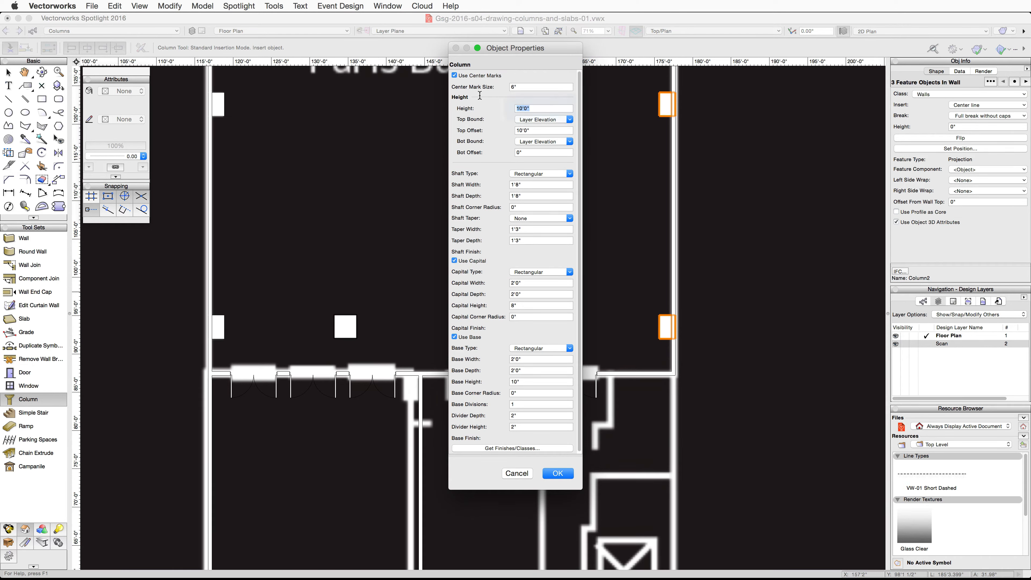
{"action": "type", "text": "20'"}
{"action": "left_click", "coordinate": [526, 184]}
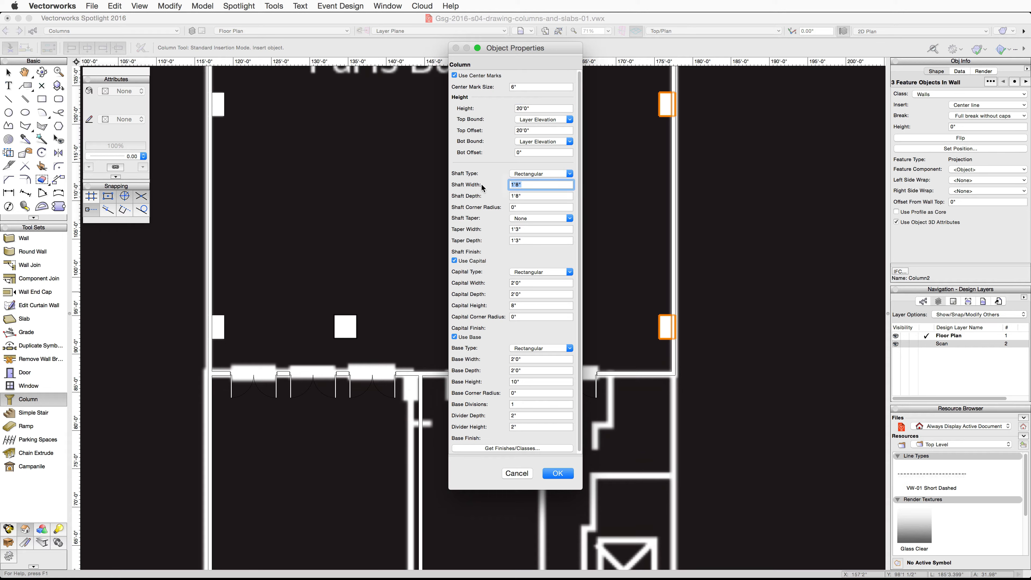
{"action": "type", "text": "2'10"}
{"action": "key", "text": "Tab"}
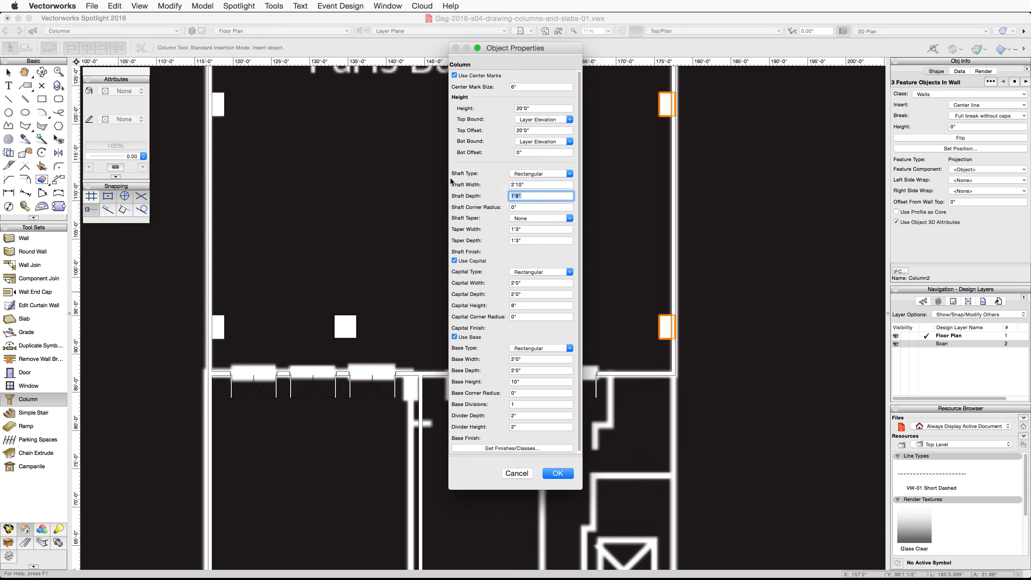
{"action": "type", "text": "2'10"}
Set the column's capital and base width and depth to 3'2" each, and accept the column properties.
{"action": "left_click", "coordinate": [530, 282]}
{"action": "type", "text": "3"}
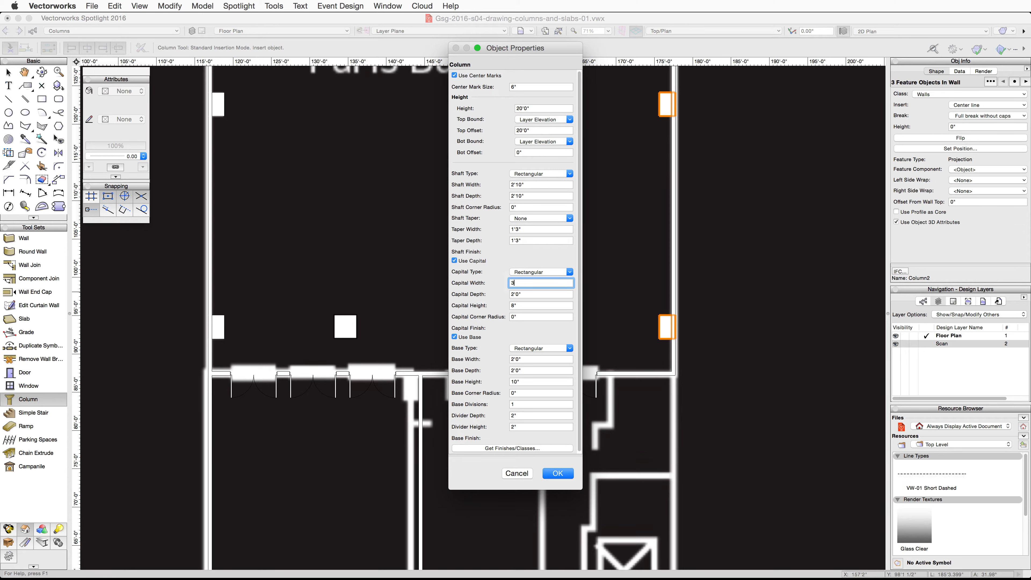
{"action": "type", "text": "'2"}
{"action": "left_click", "coordinate": [521, 294]}
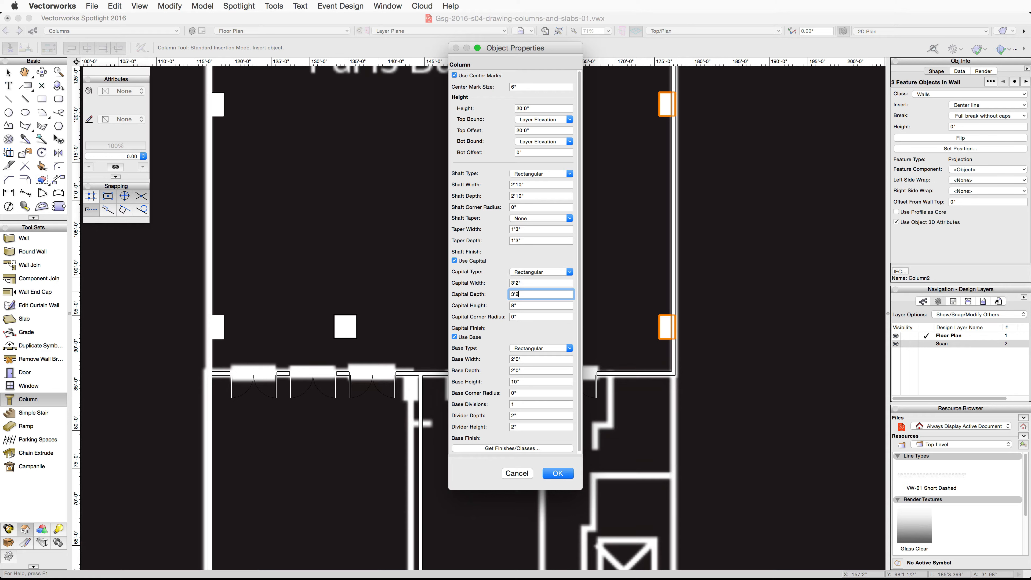
{"action": "left_click", "coordinate": [532, 359]}
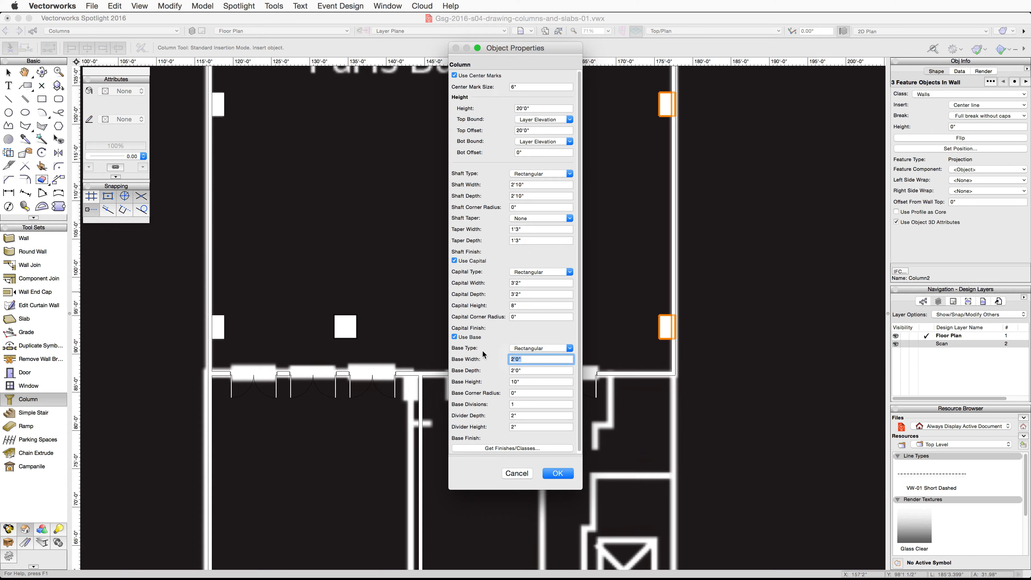
{"action": "type", "text": "3'2"}
{"action": "left_click", "coordinate": [522, 370]}
{"action": "type", "text": "3"}
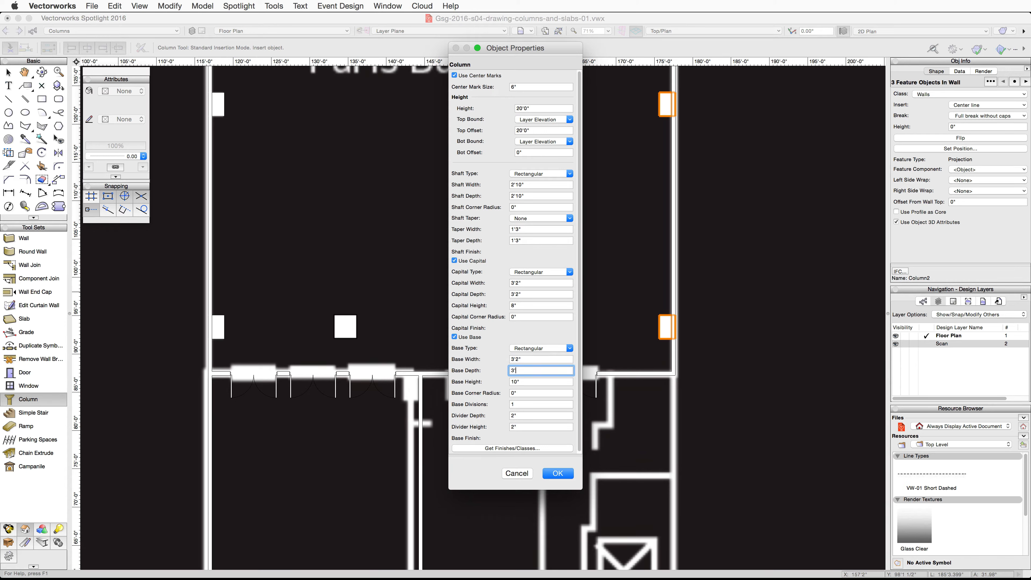
{"action": "type", "text": "'2"}
{"action": "left_click", "coordinate": [556, 473]}
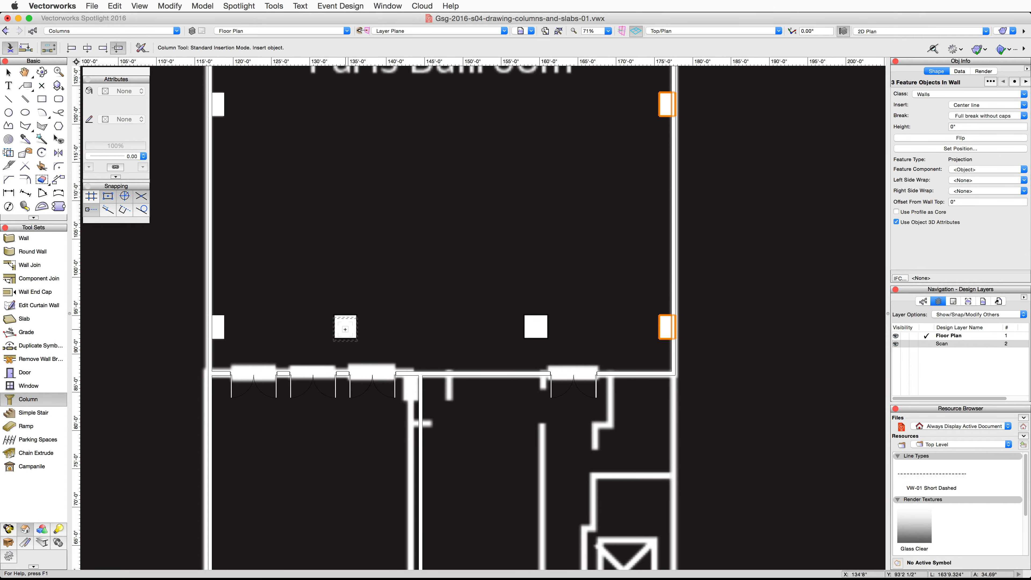
Insert unrotated columns centered on the two freestanding scanned columns near the ballroom's lower wall, aligned horizontally with each other.
{"action": "left_click", "coordinate": [345, 326]}
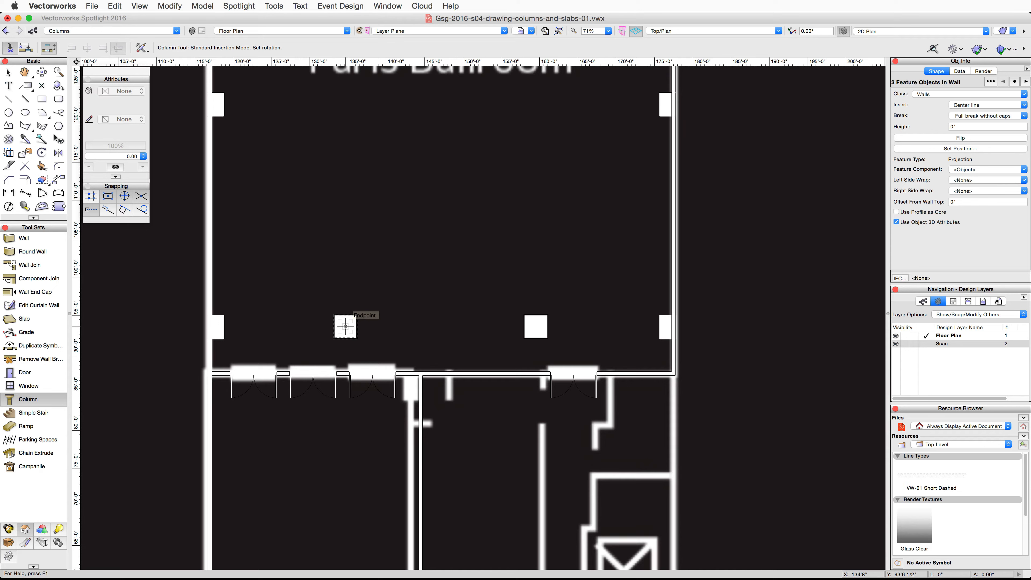
{"action": "left_click", "coordinate": [385, 327]}
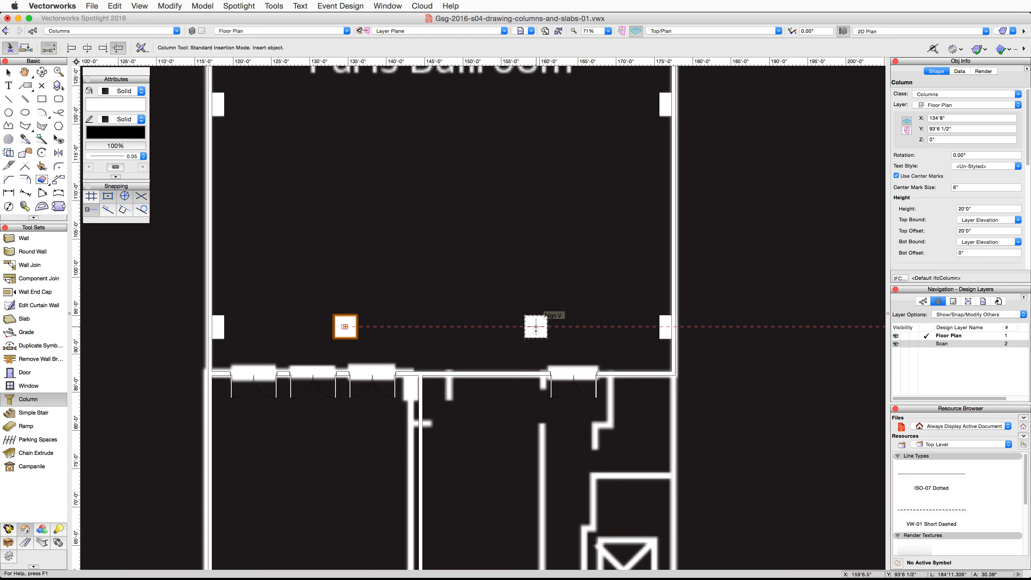
{"action": "left_click", "coordinate": [536, 327]}
{"action": "left_click", "coordinate": [536, 326]}
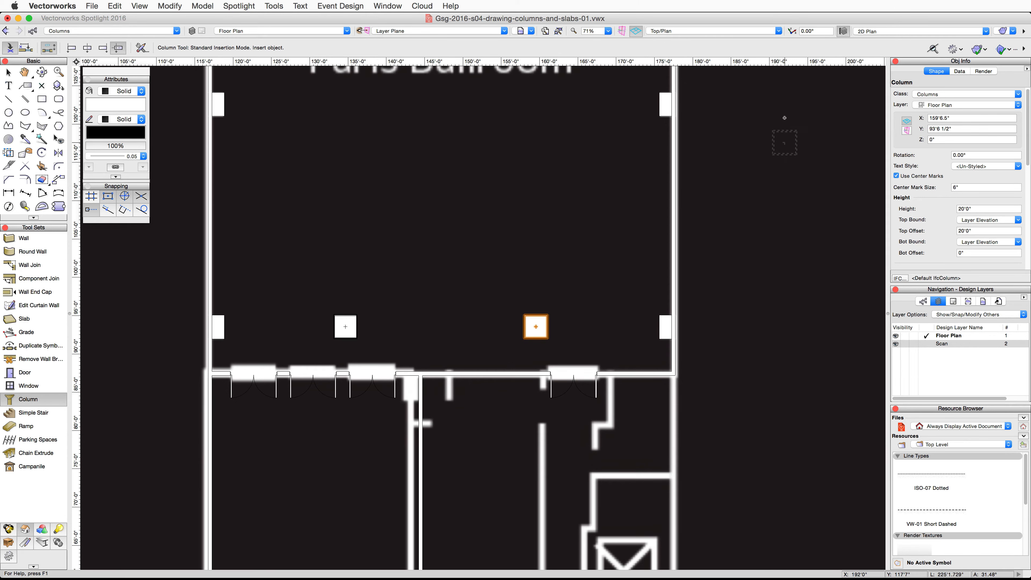
Examine the two freestanding columns in an OpenGL right isometric view, orbiting around the ballroom to see their capitals and bases.
{"action": "left_click", "coordinate": [778, 31]}
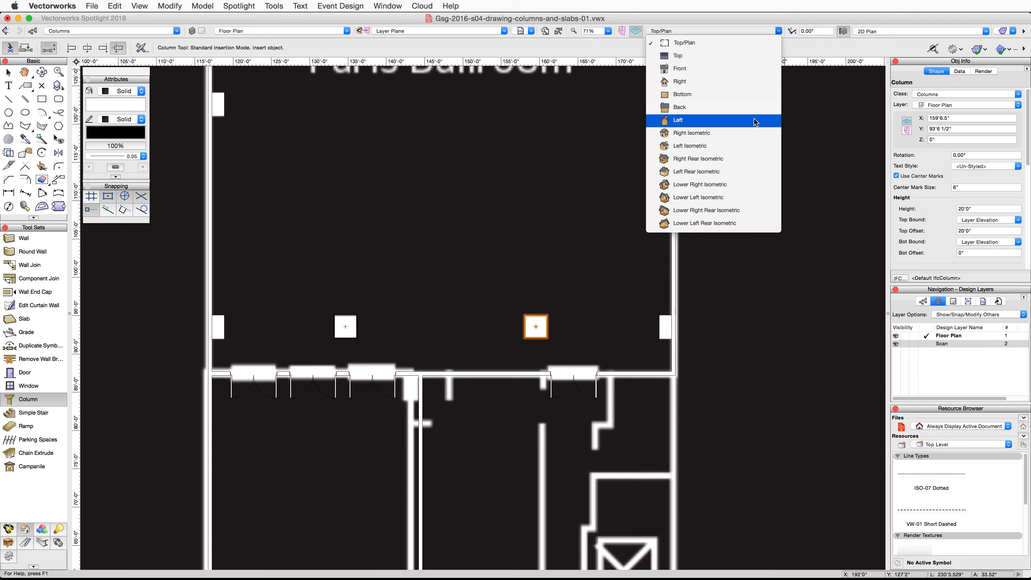
{"action": "left_click", "coordinate": [852, 78]}
{"action": "left_click", "coordinate": [1006, 31]}
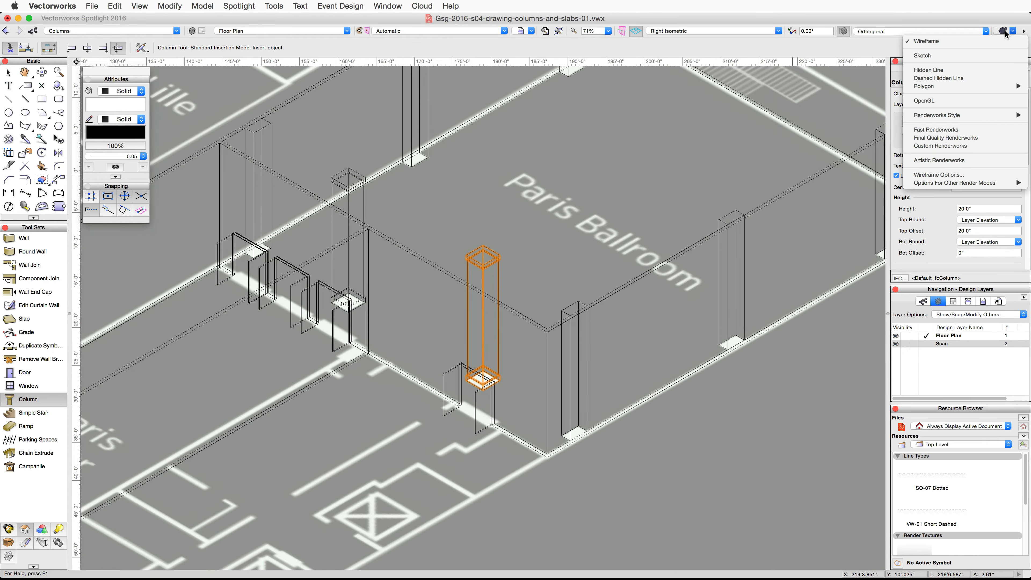
{"action": "left_click", "coordinate": [980, 100]}
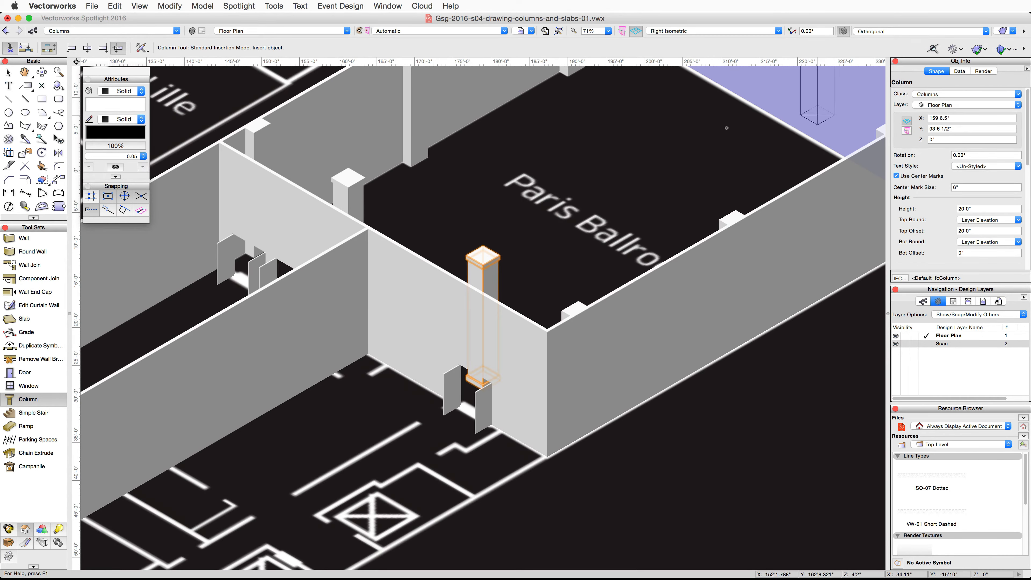
{"action": "left_click", "coordinate": [41, 72]}
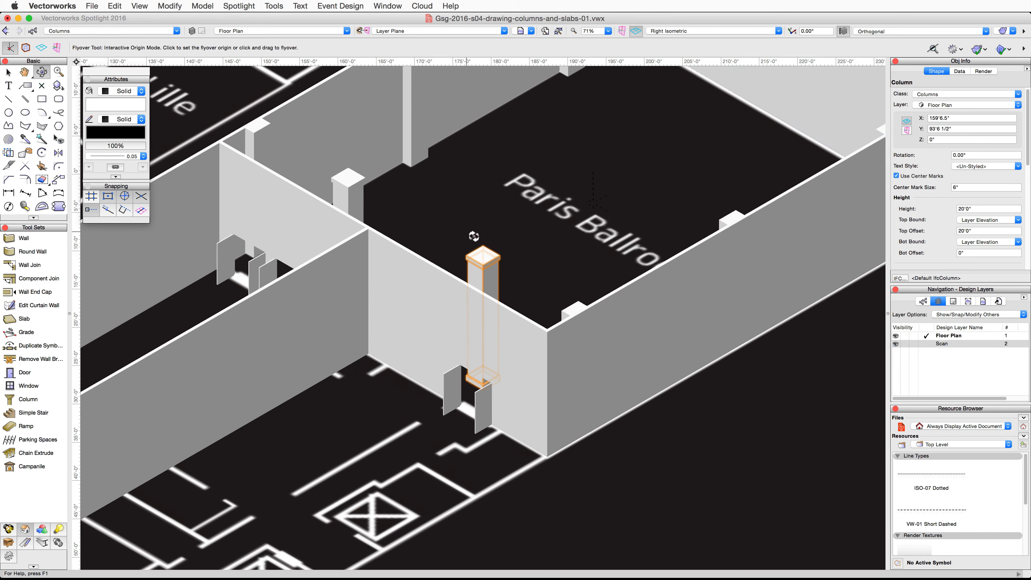
{"action": "left_click_drag", "start_coordinate": [472, 234], "coordinate": [466, 241]}
{"action": "middle_click_drag", "start_coordinate": [385, 182], "coordinate": [423, 285]}
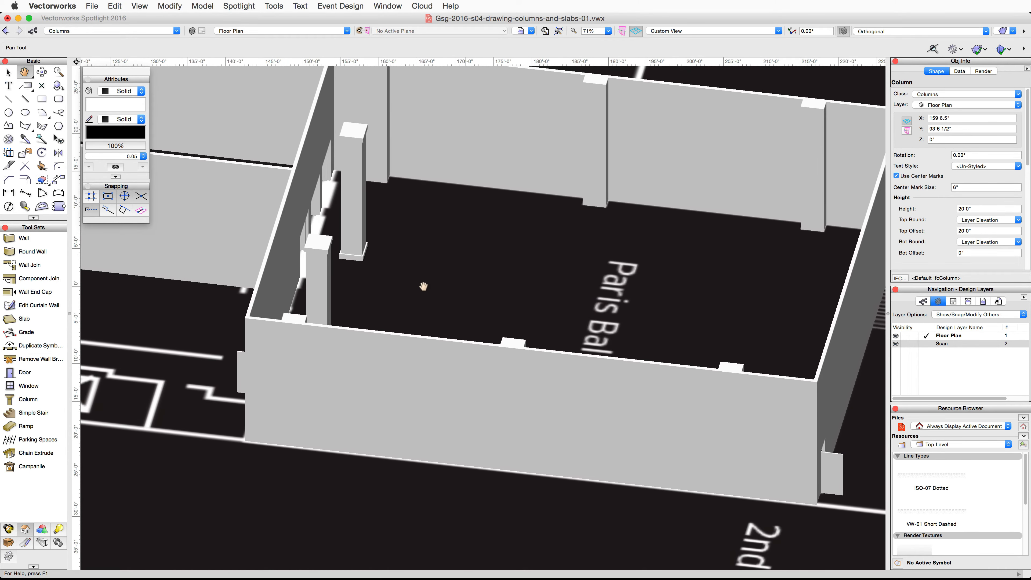
{"action": "scroll", "coordinate": [340, 221], "scroll_direction": "up", "scroll_amount": 2}
{"action": "left_click_drag", "start_coordinate": [403, 281], "coordinate": [396, 288]}
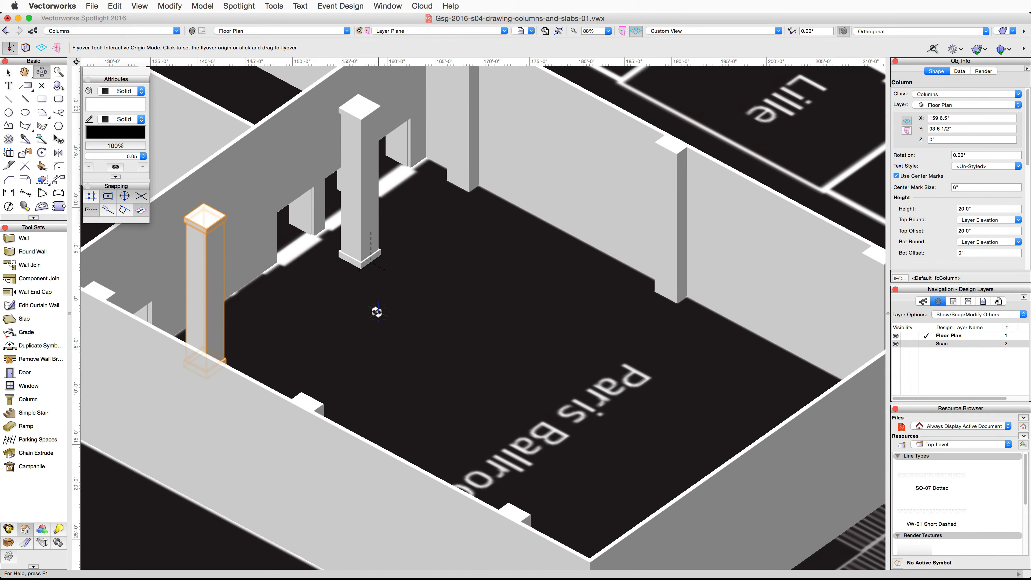